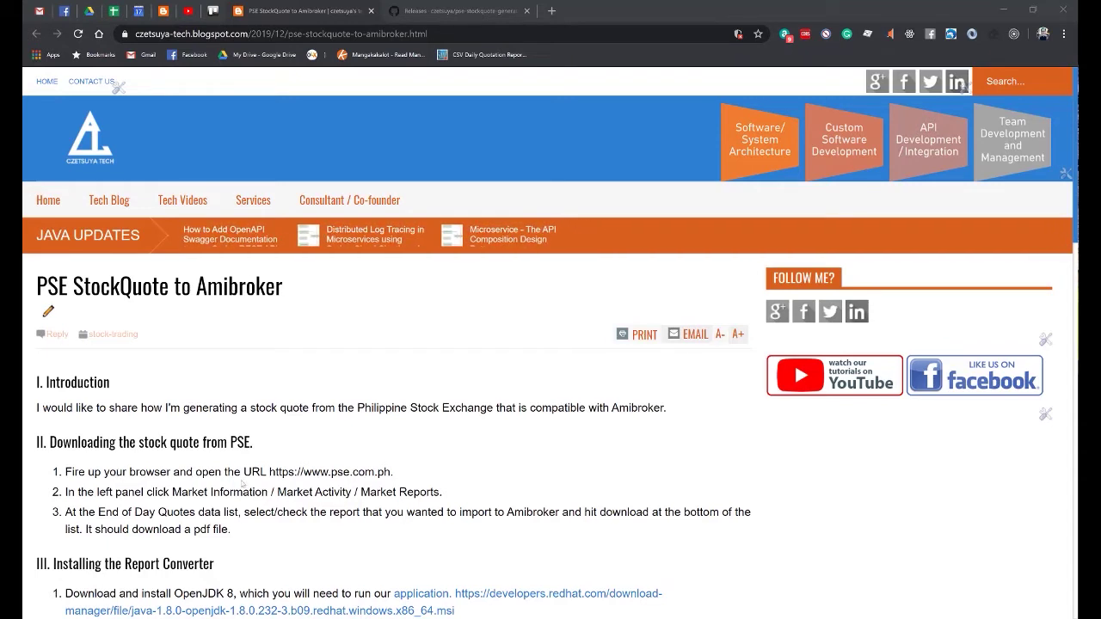
pyautogui.moveTo(270, 473); pyautogui.dragTo(413, 479)
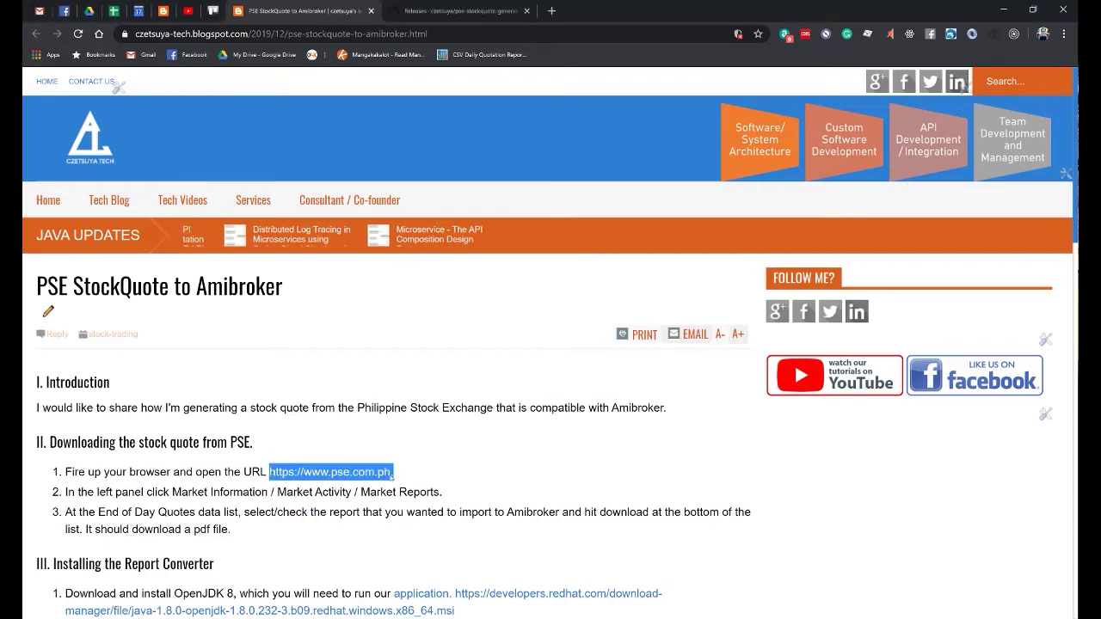
pyautogui.rightClick(379, 474)
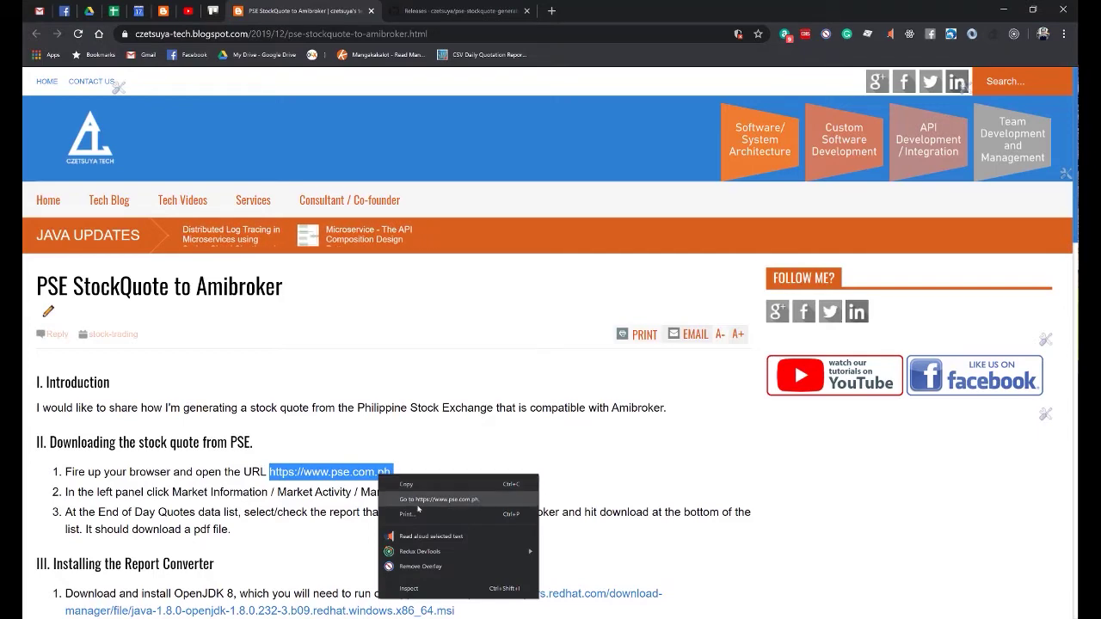
pyautogui.click(418, 501)
pyautogui.click(370, 4)
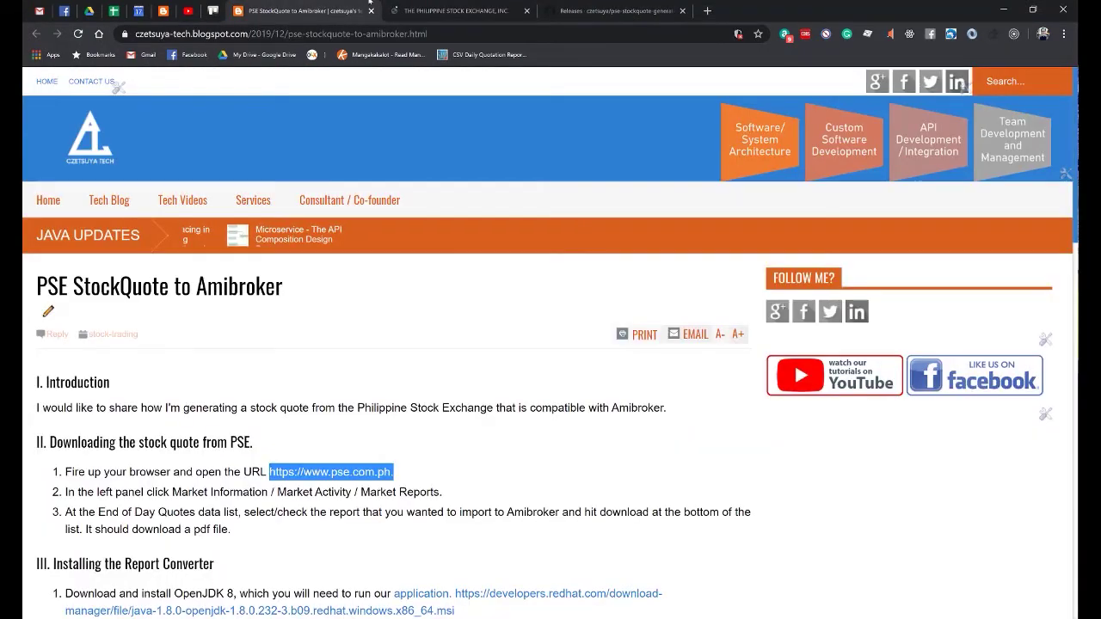
pyautogui.click(442, 4)
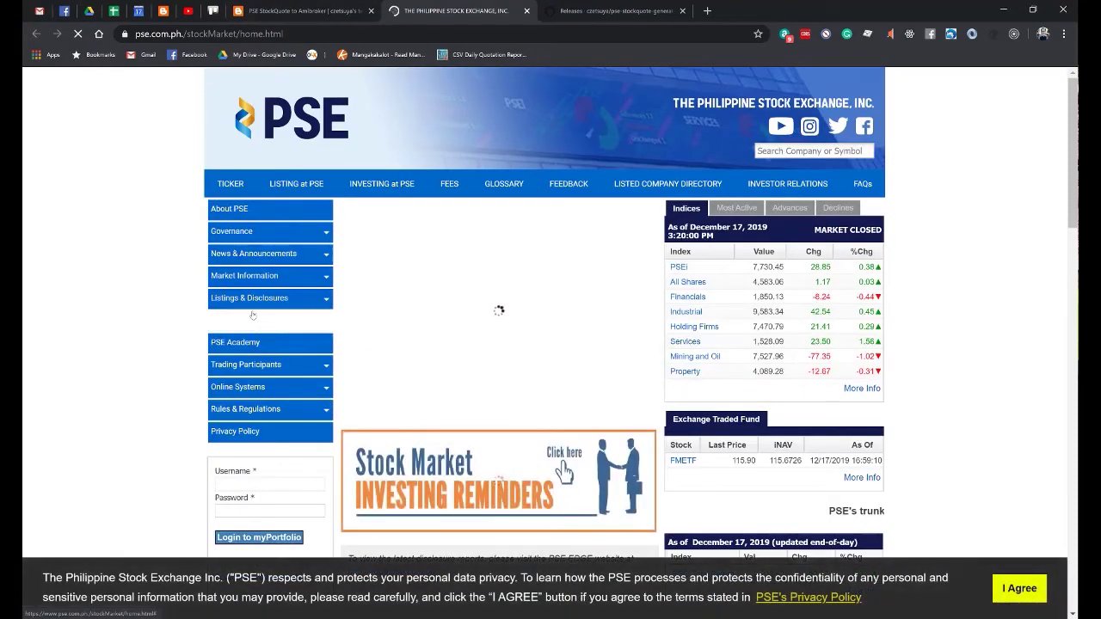
# Open the Market Reports page under Market Information / Market Activity on the PSE site.
pyautogui.click(249, 277)
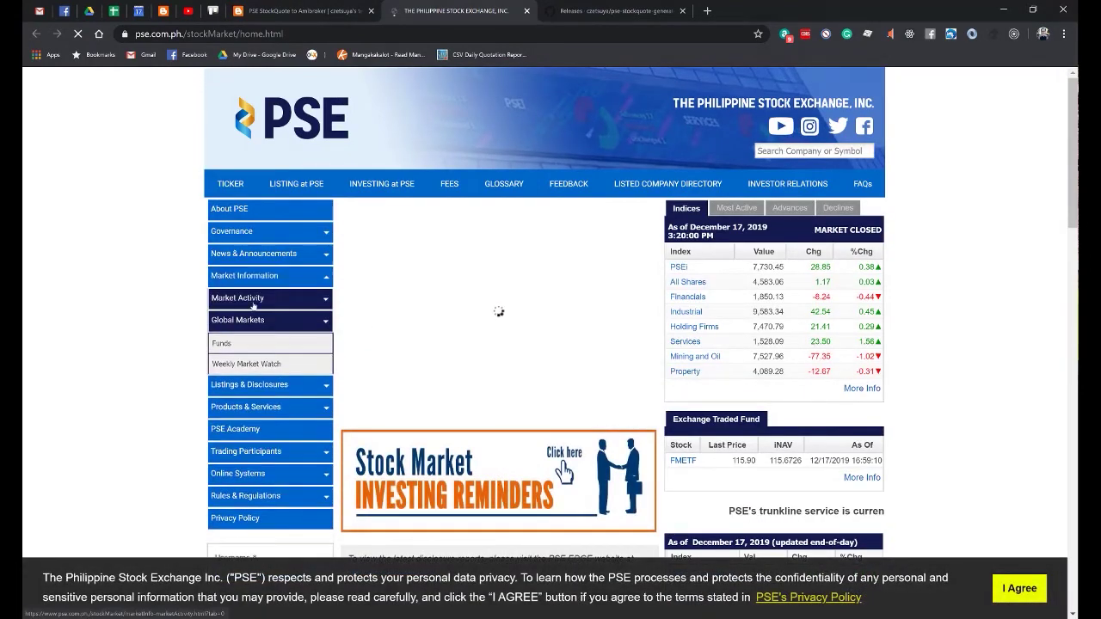
pyautogui.click(249, 297)
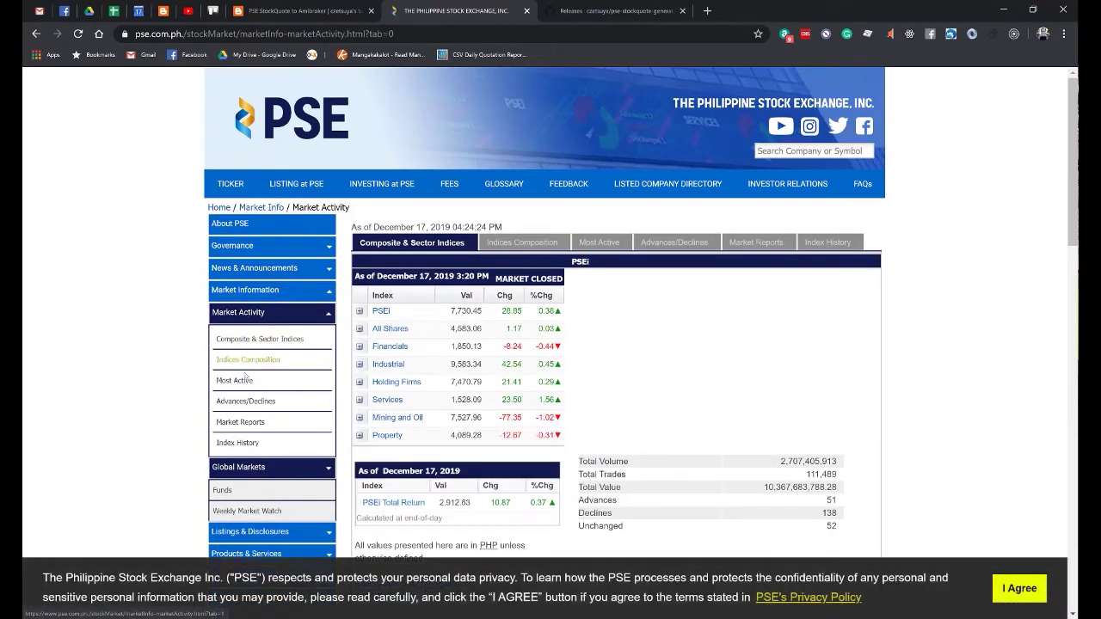
pyautogui.click(240, 422)
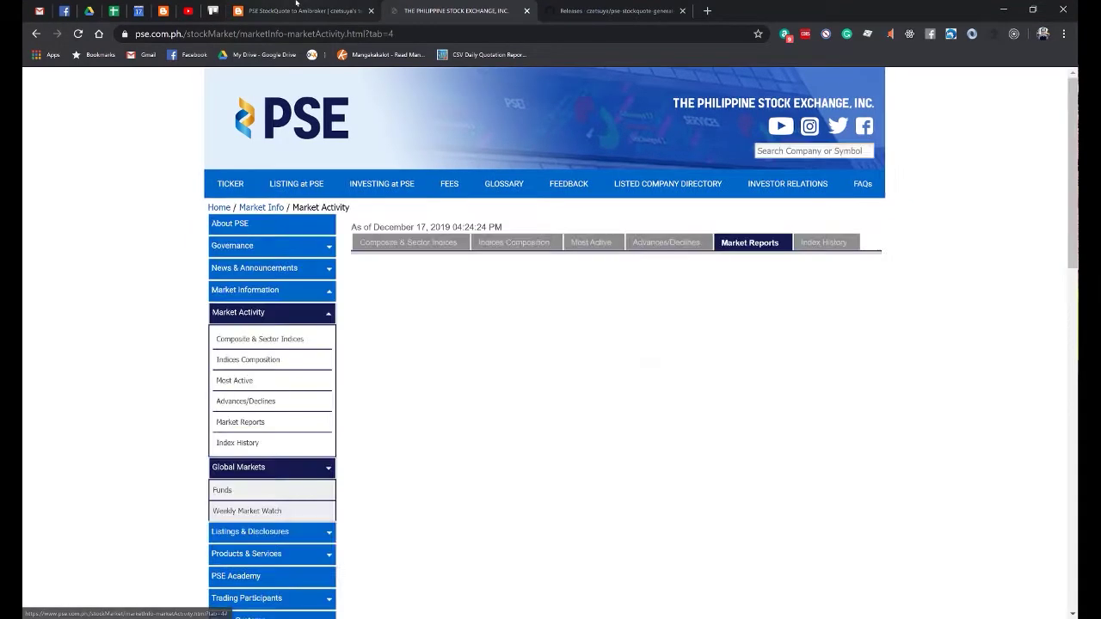
pyautogui.click(301, 10)
pyautogui.click(447, 10)
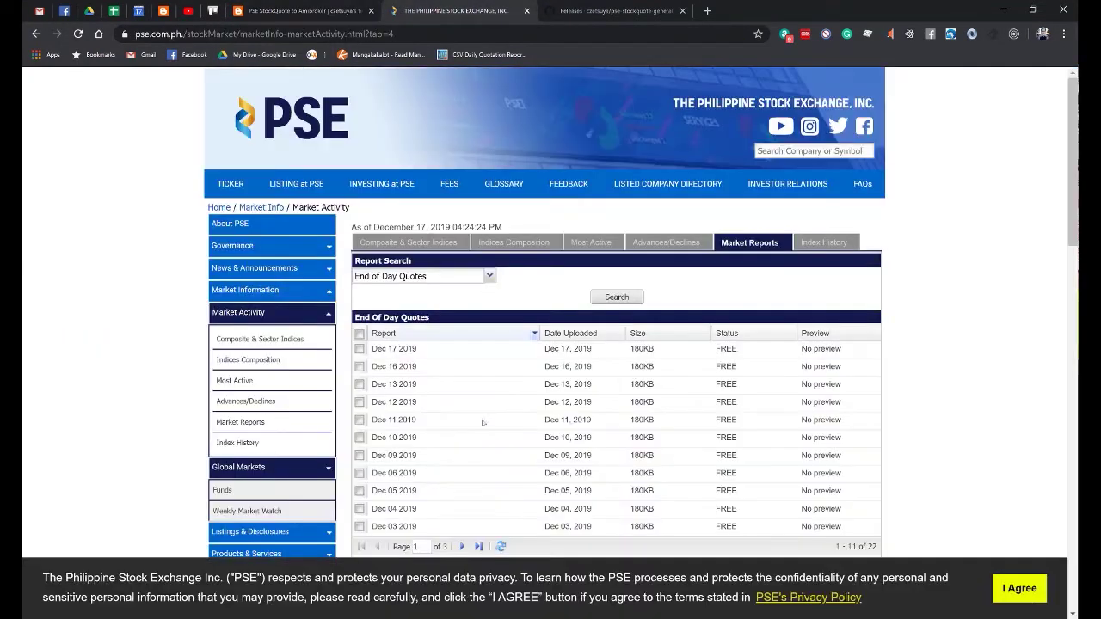
# Check the article's download instructions and download the Dec 17 2019 report from the End of Day Quotes list.
pyautogui.click(287, 8)
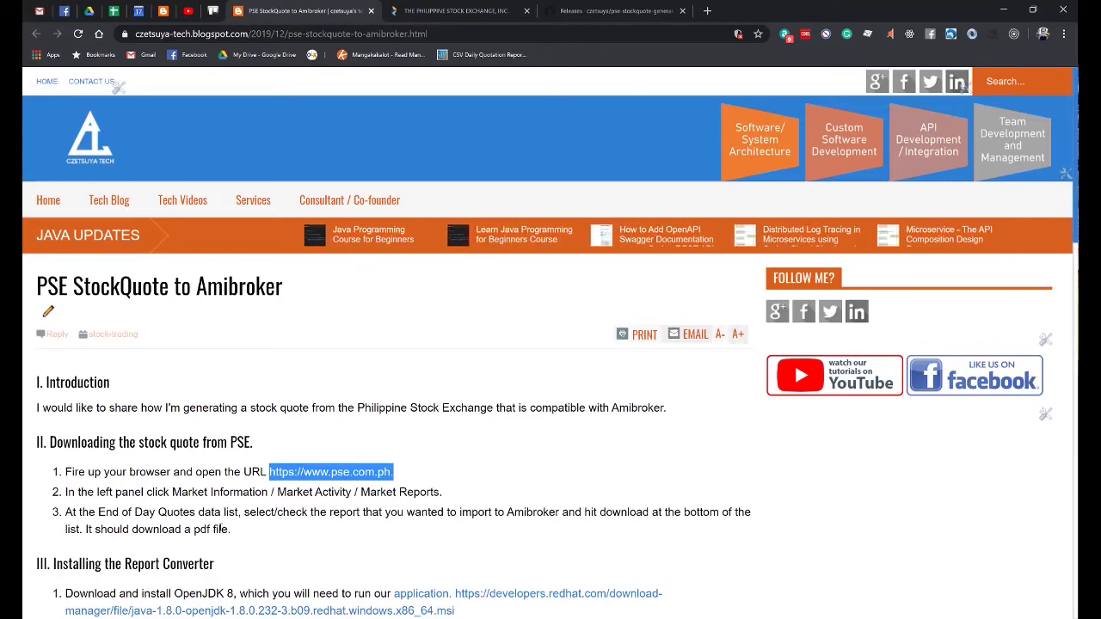
pyautogui.hotkey('ctrl', 'Tab')
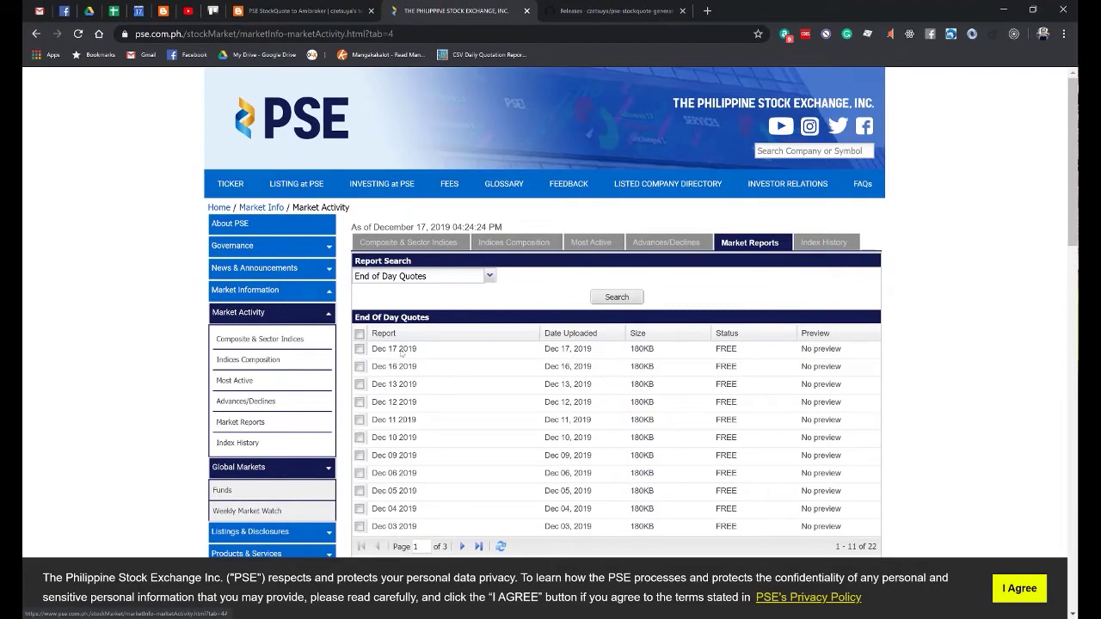
pyautogui.click(361, 350)
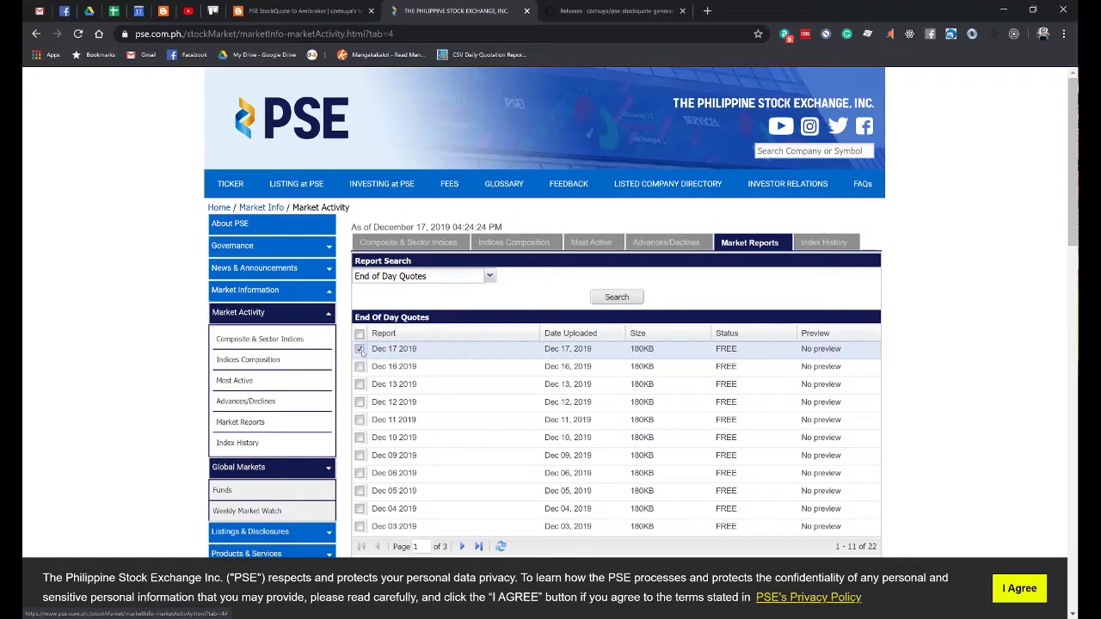
pyautogui.scroll(-3, 468, 343)
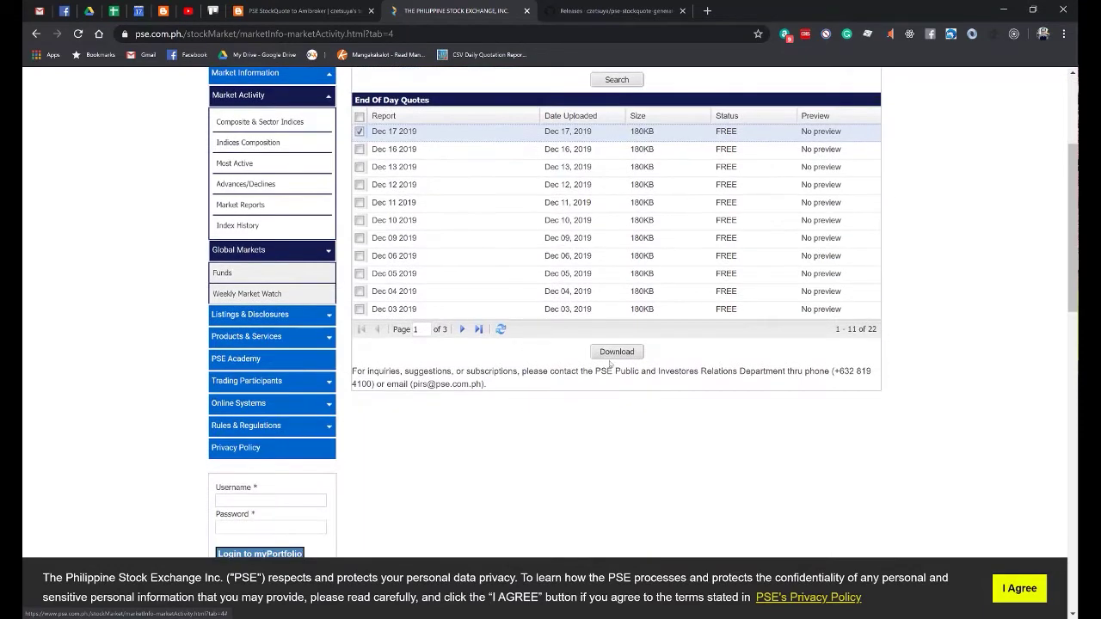
pyautogui.click(613, 354)
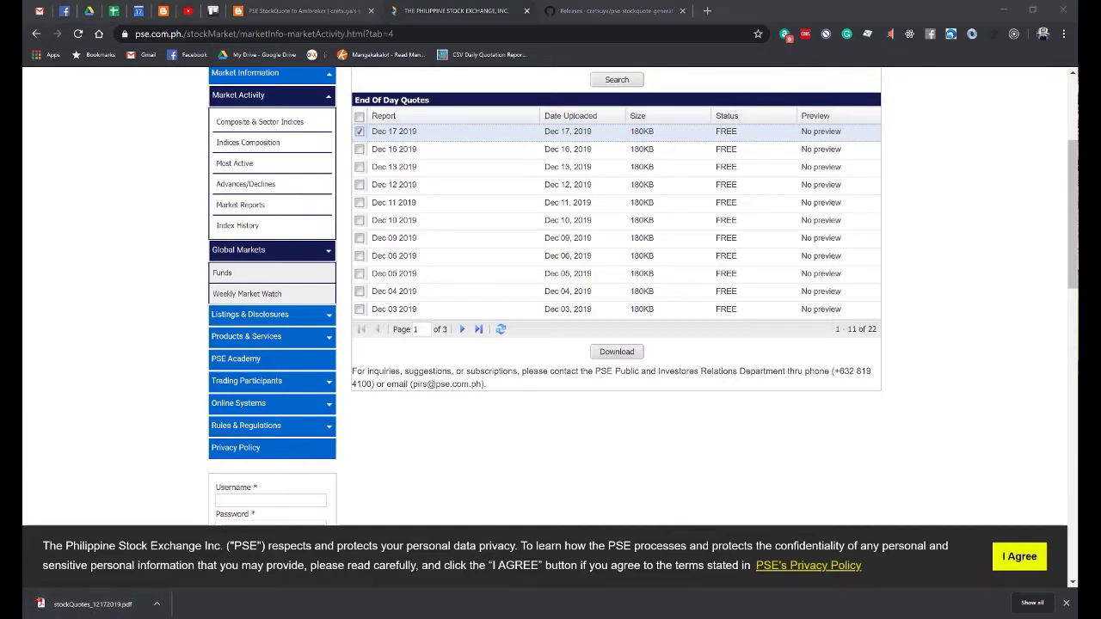
# Switch to File Explorer and locate the downloaded stockQuotes_12172019.pdf in the Downloads folder.
pyautogui.click(81, 229)
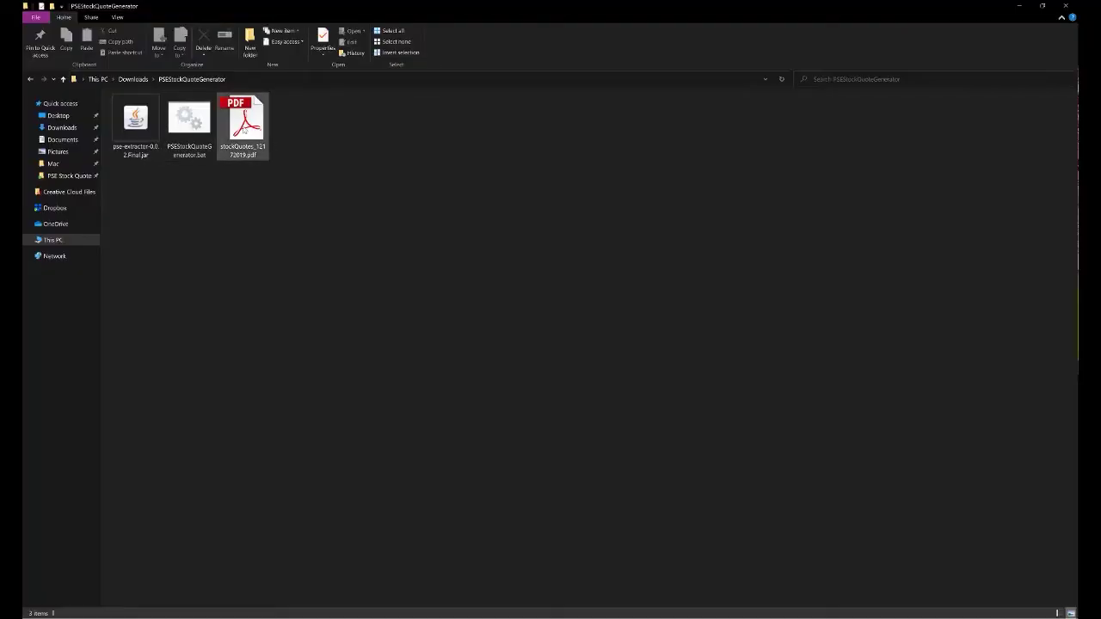
pyautogui.rightClick(243, 127)
pyautogui.click(183, 221)
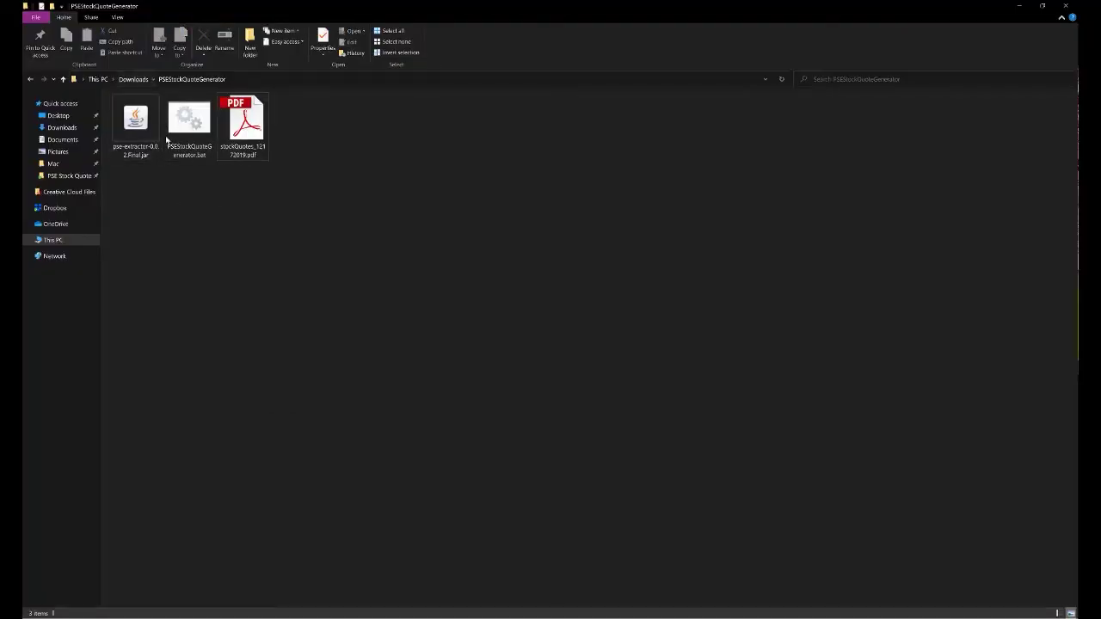
pyautogui.click(133, 78)
pyautogui.click(145, 148)
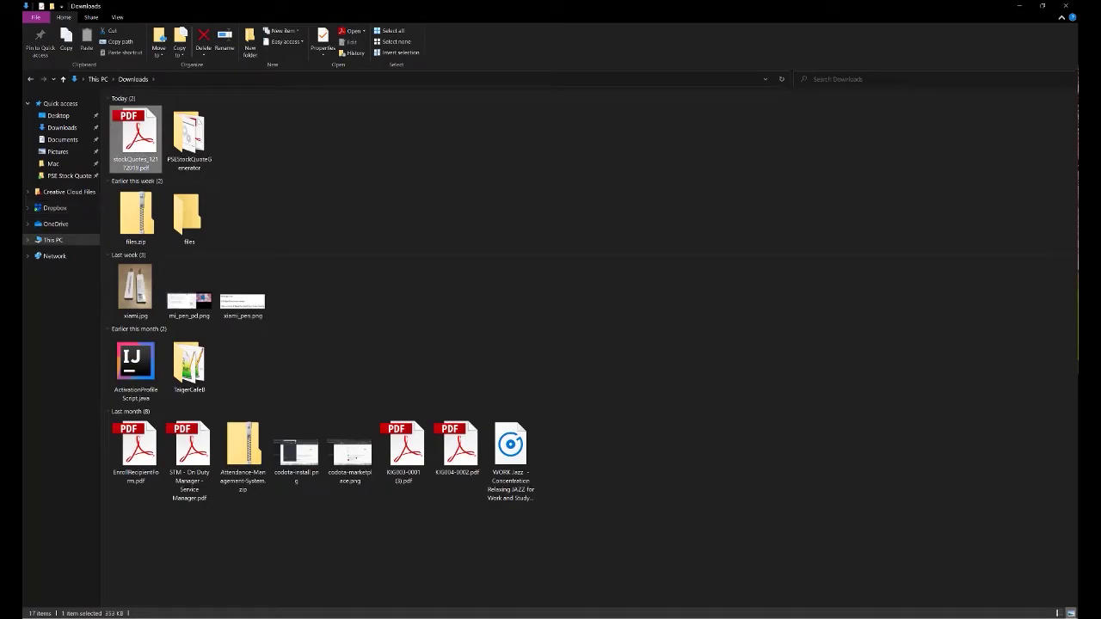
# Return to the article in the browser, start the OpenJDK 8 installer download from its Red Hat link, and cancel that download.
pyautogui.hotkey('alt', 'Tab')
pyautogui.click(301, 5)
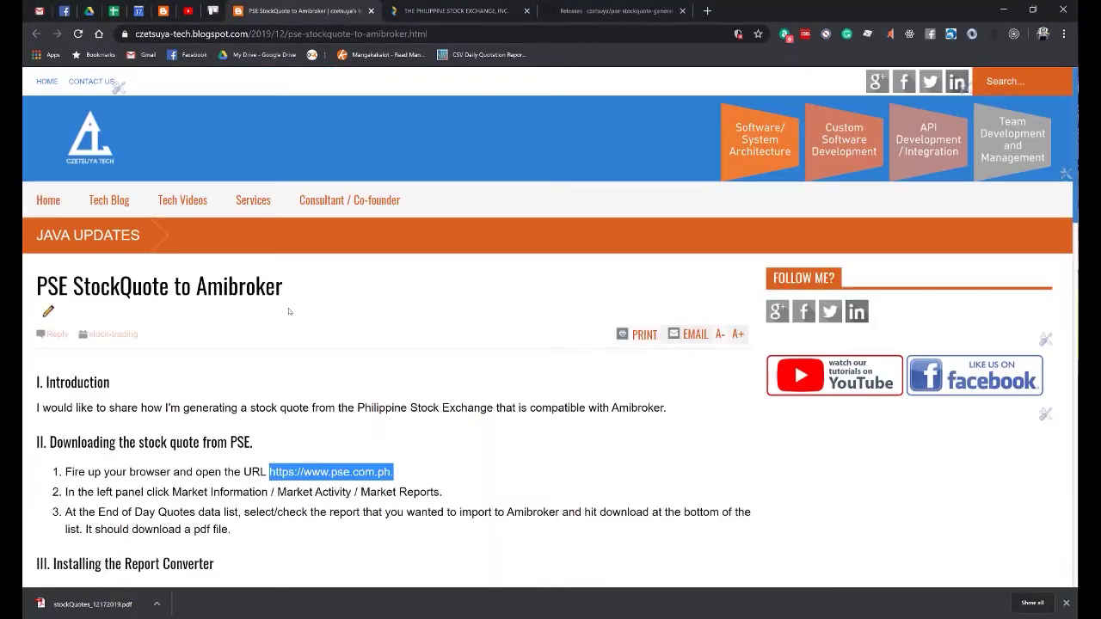
pyautogui.scroll(-3, 287, 313)
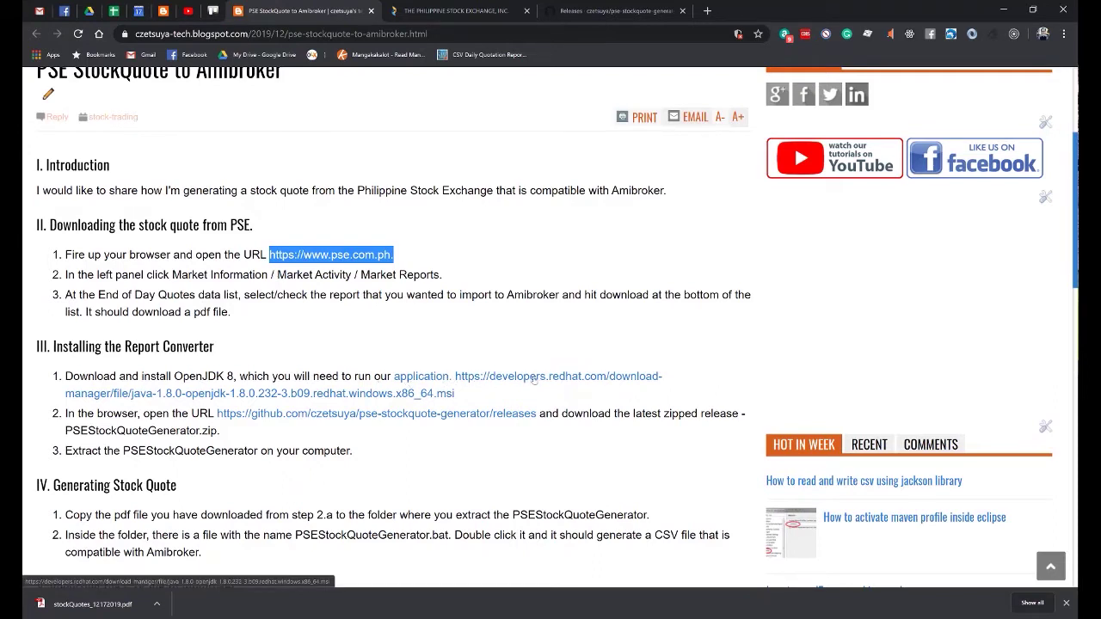
pyautogui.rightClick(500, 379)
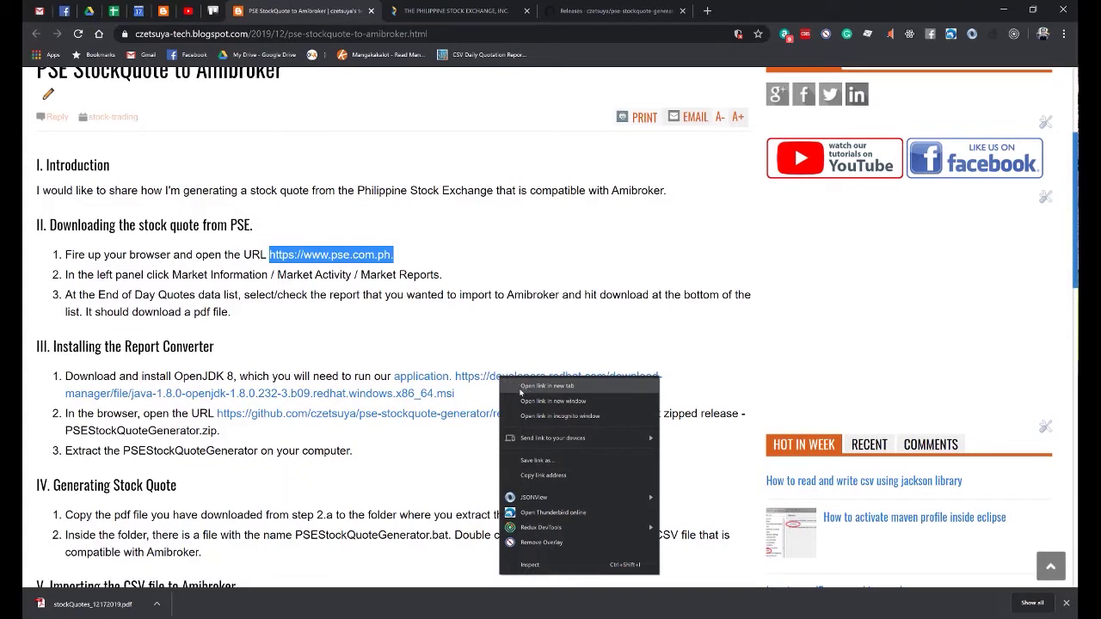
pyautogui.click(520, 387)
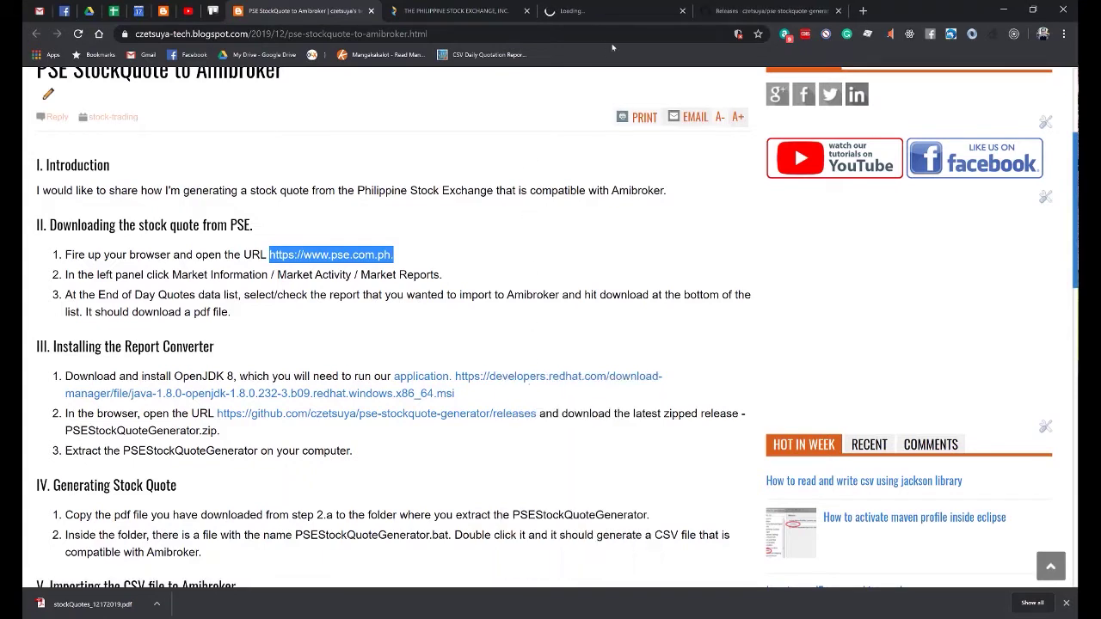
pyautogui.click(578, 12)
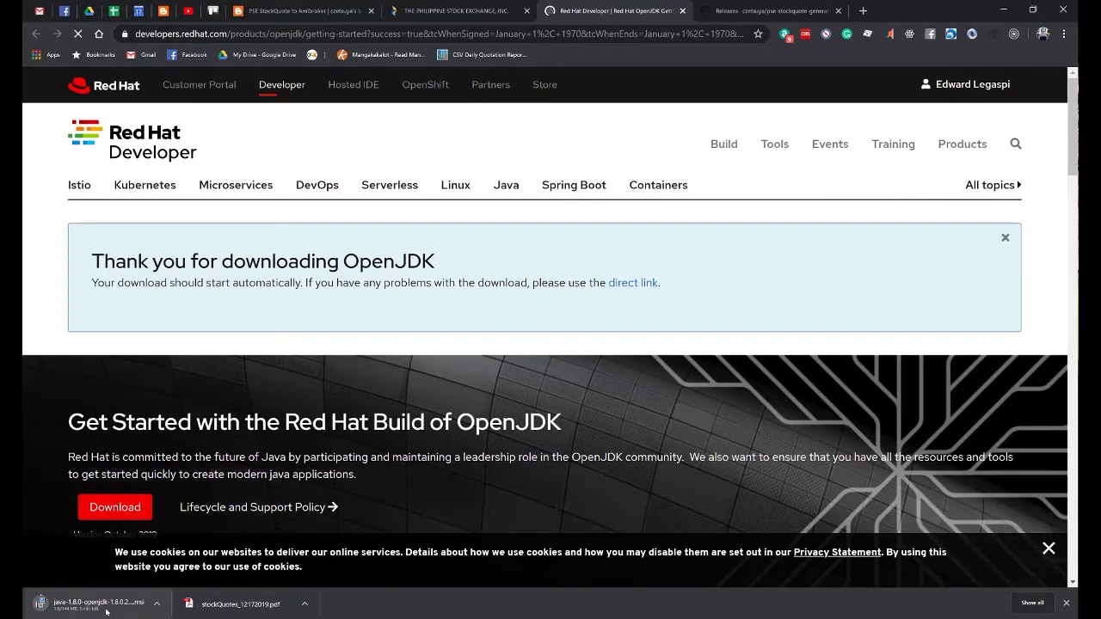
pyautogui.click(158, 605)
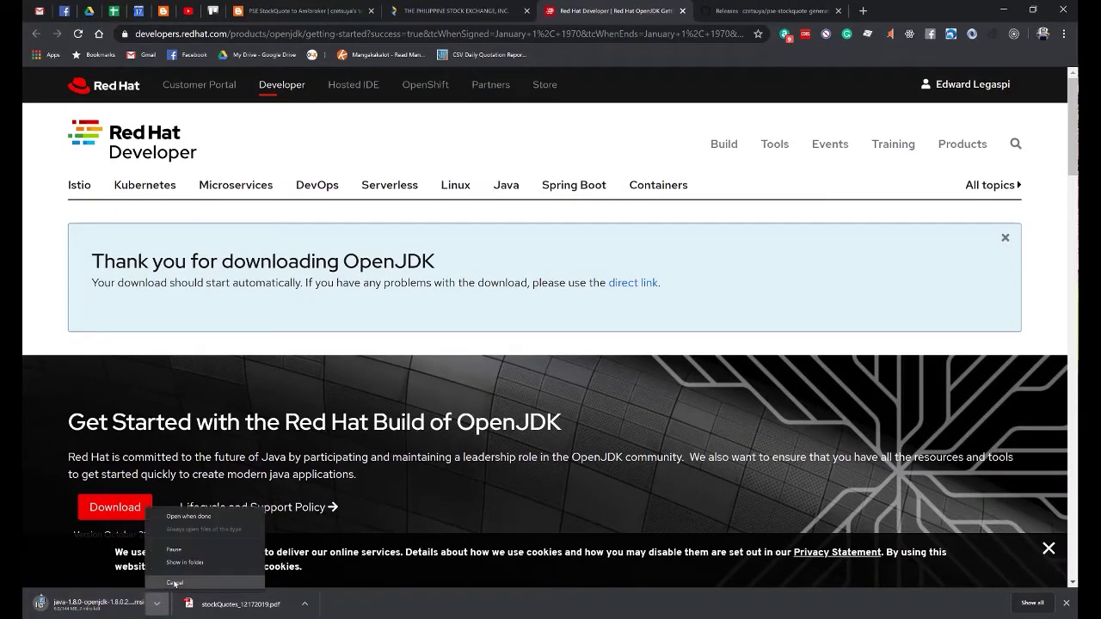
pyautogui.click(175, 584)
# Open the article's GitHub releases link for pse-stockquote-generator in a new tab, view the releases page and return to the article.
pyautogui.click(301, 11)
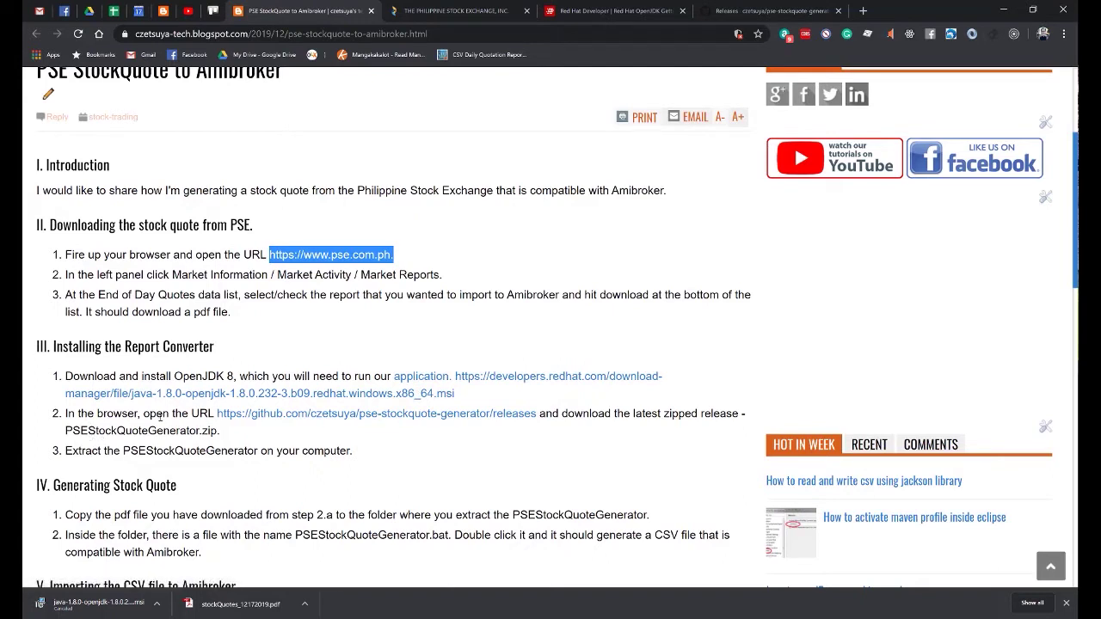
pyautogui.rightClick(351, 416)
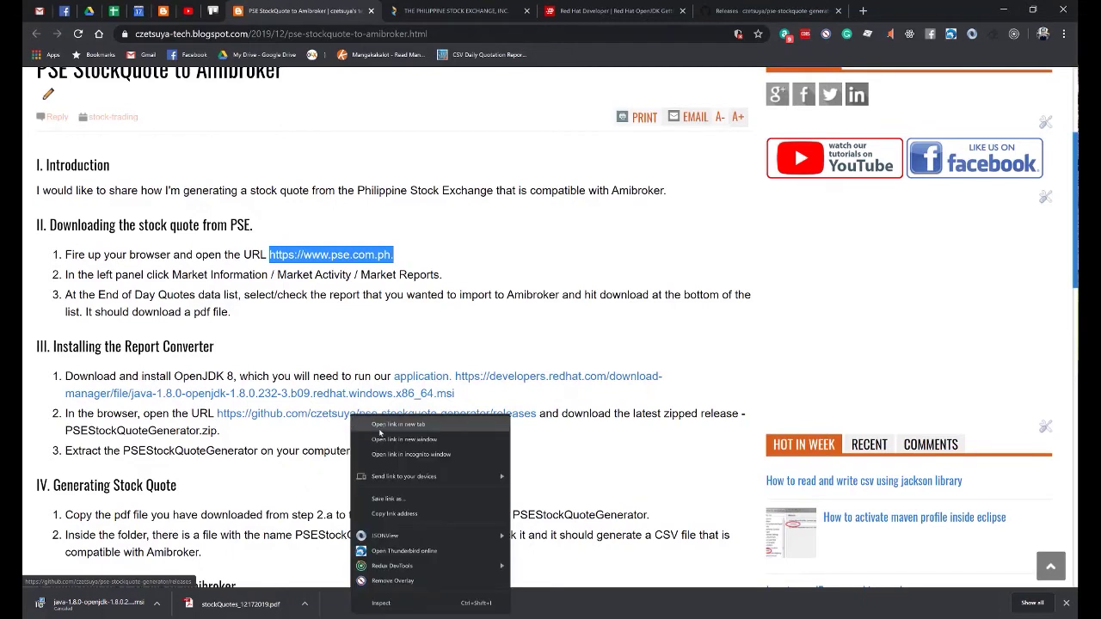
pyautogui.click(380, 430)
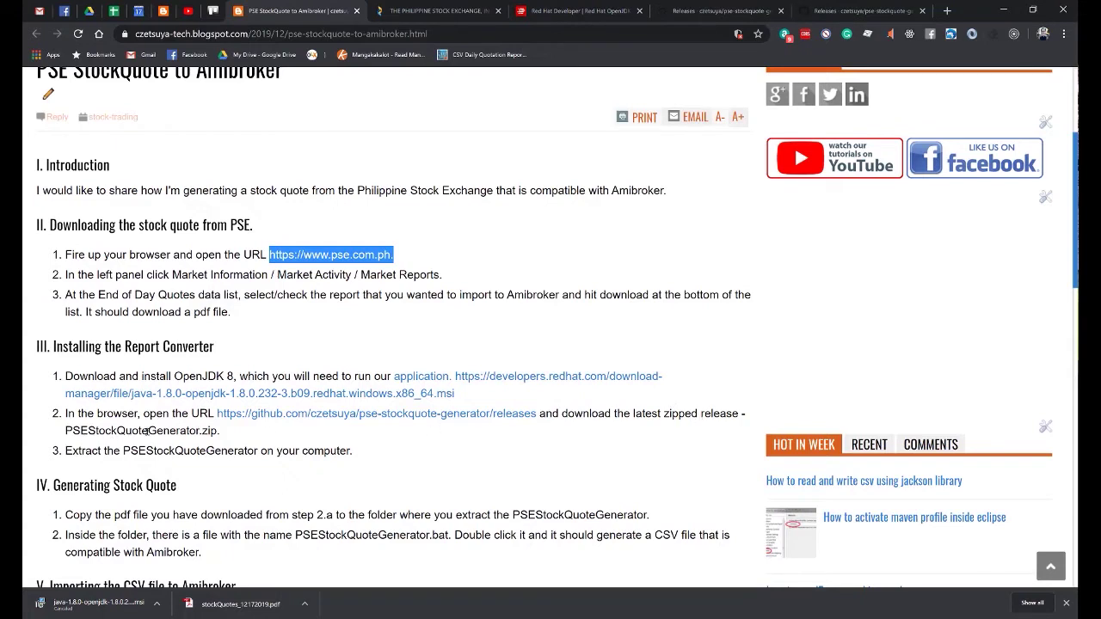
pyautogui.click(688, 10)
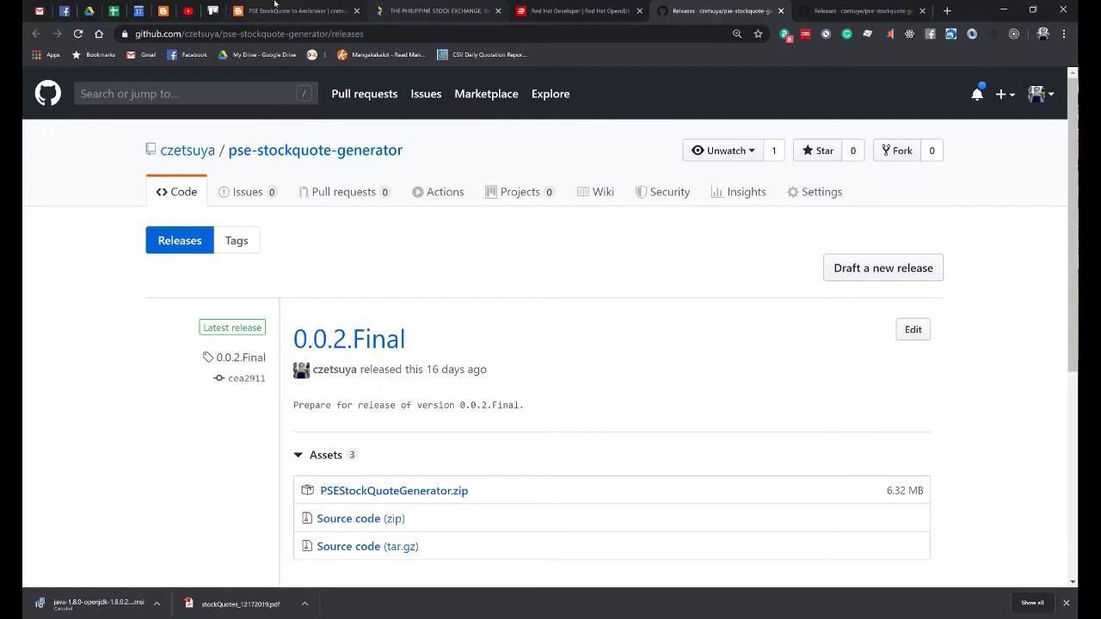
pyautogui.click(284, 10)
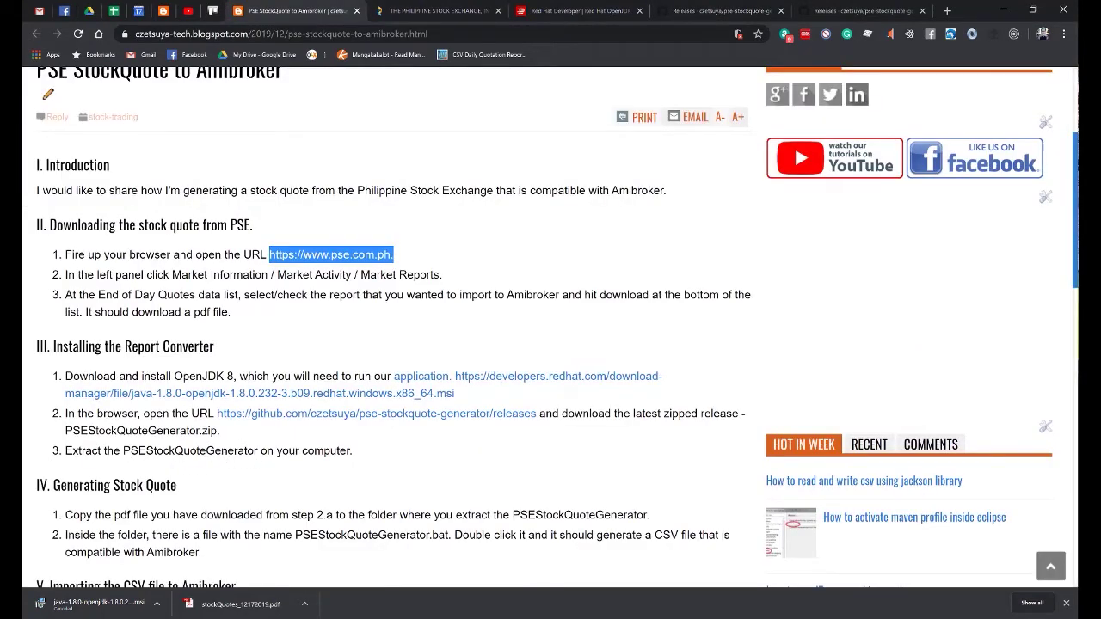
# Switch to File Explorer and inspect the PSEStockQuoteGenerator folder's files and the stock quote PDF in Downloads.
pyautogui.click(74, 238)
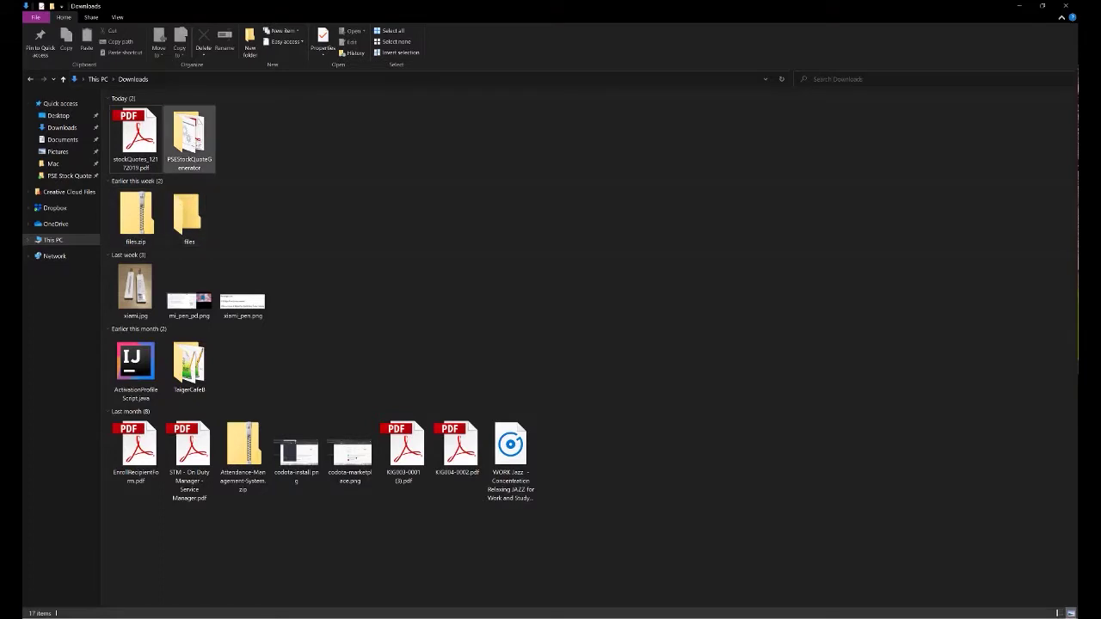
pyautogui.doubleClick(182, 159)
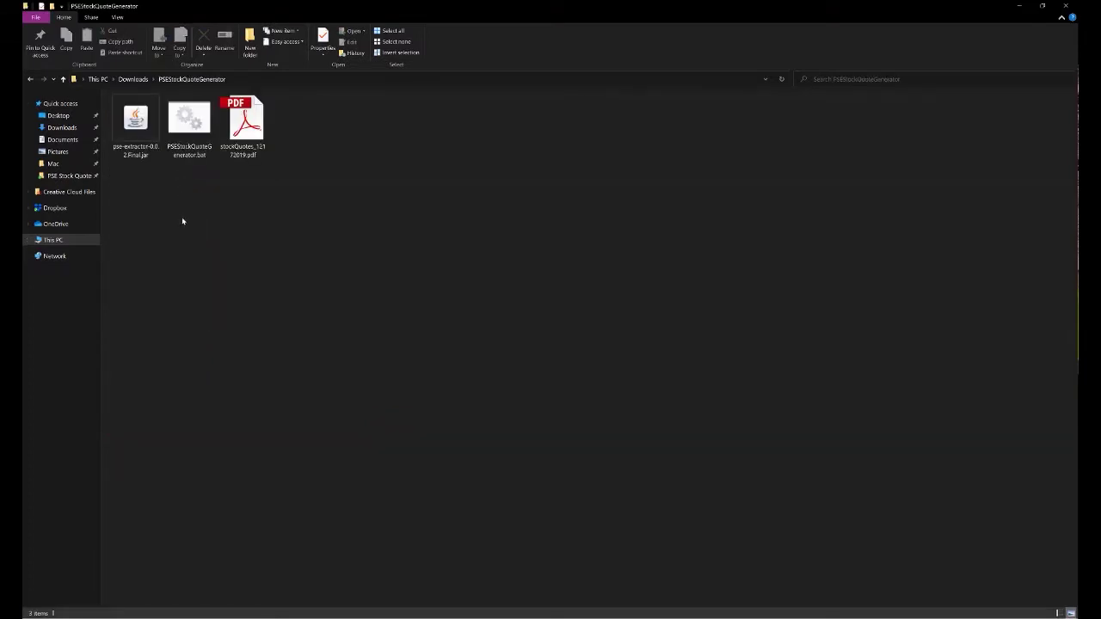
pyautogui.click(247, 148)
pyautogui.click(140, 151)
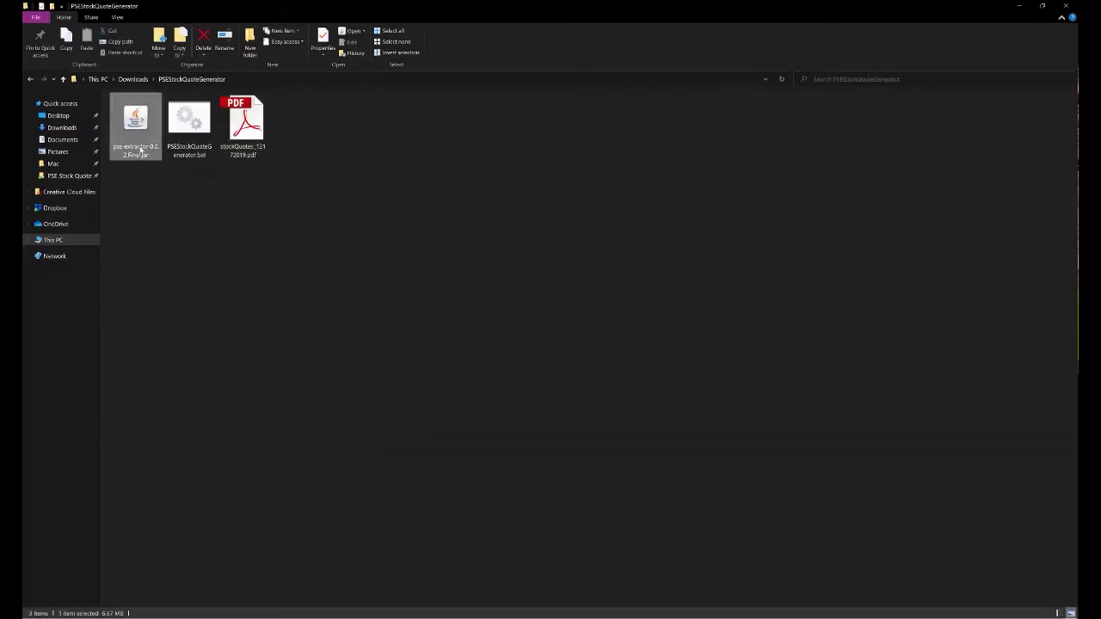
pyautogui.click(164, 198)
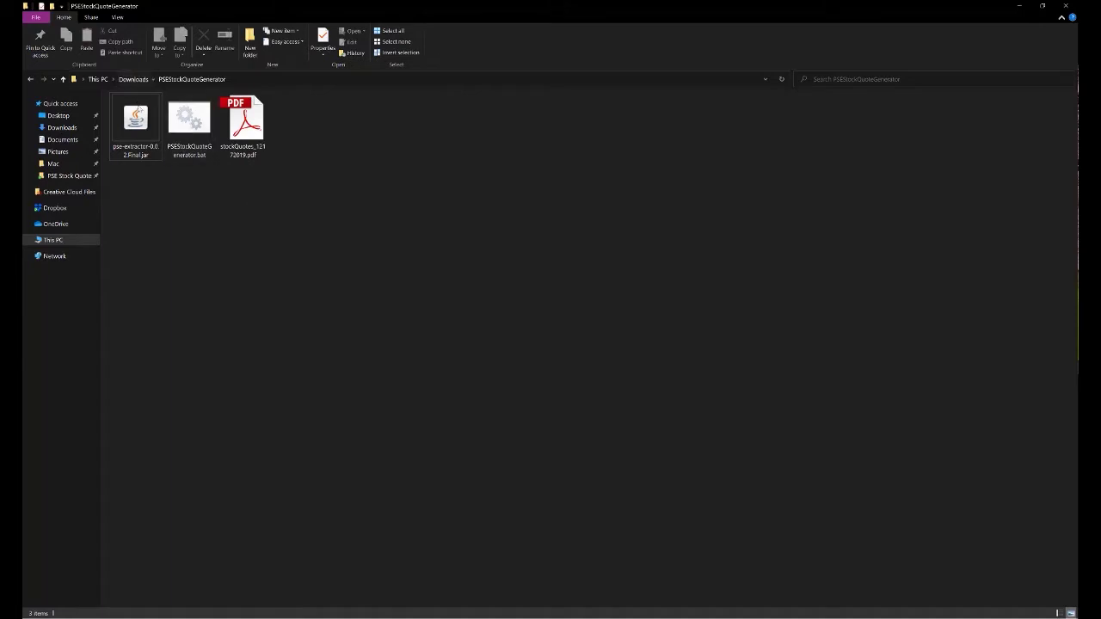
pyautogui.click(133, 80)
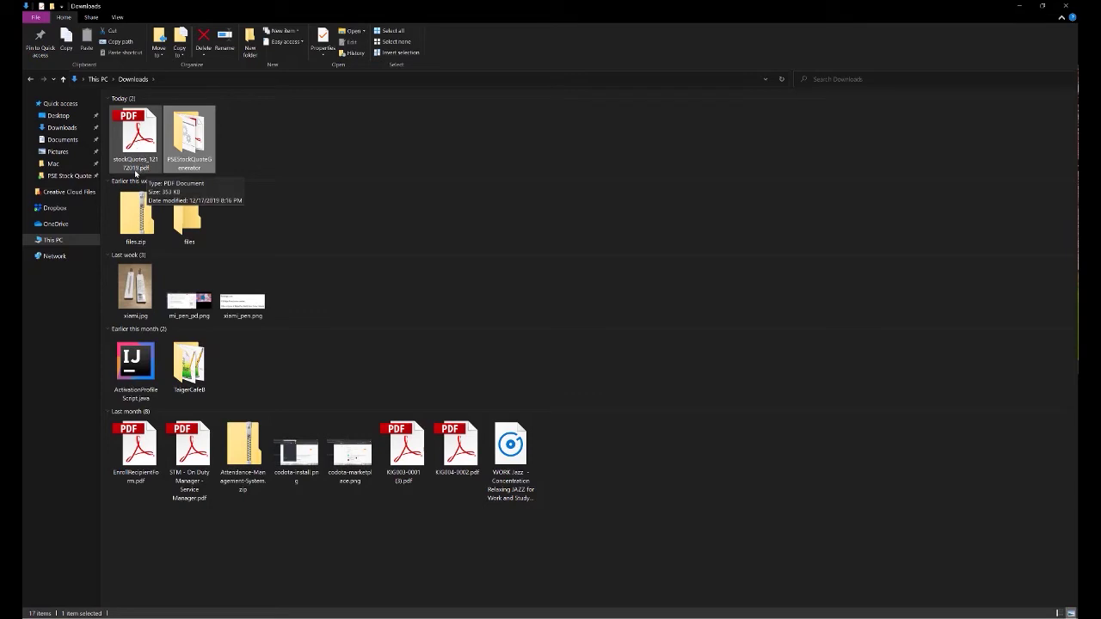
pyautogui.doubleClick(189, 142)
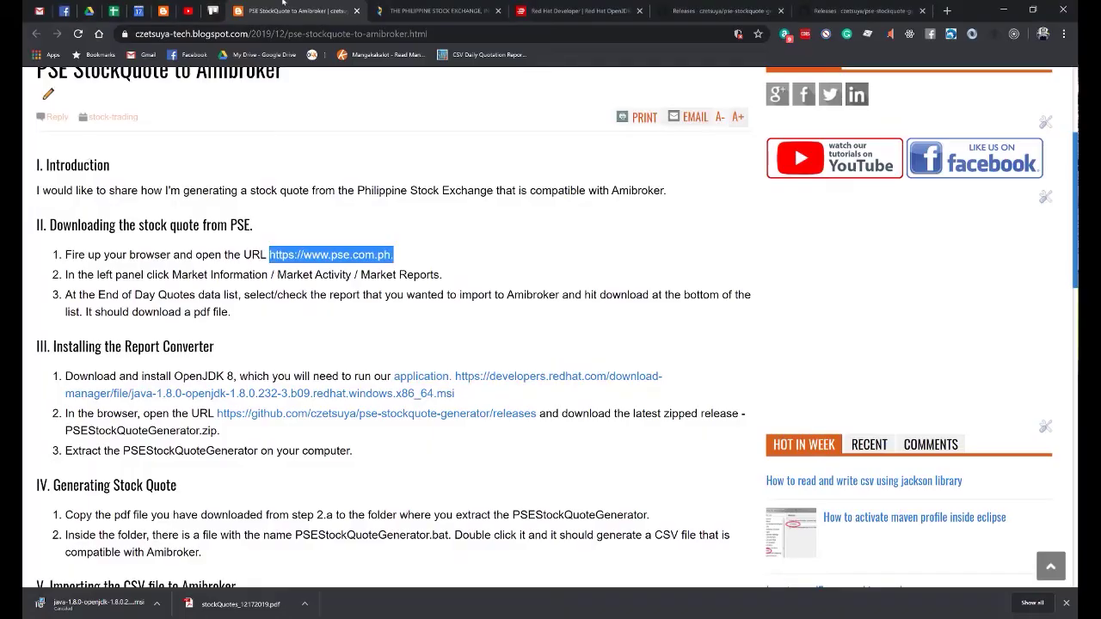
# Read the article's generating instructions, switch to the PSEStockQuoteGenerator folder and open PSEStockQuoteGenerator.bat in Notepad++ to inspect its command.
pyautogui.scroll(-3, 292, 332)
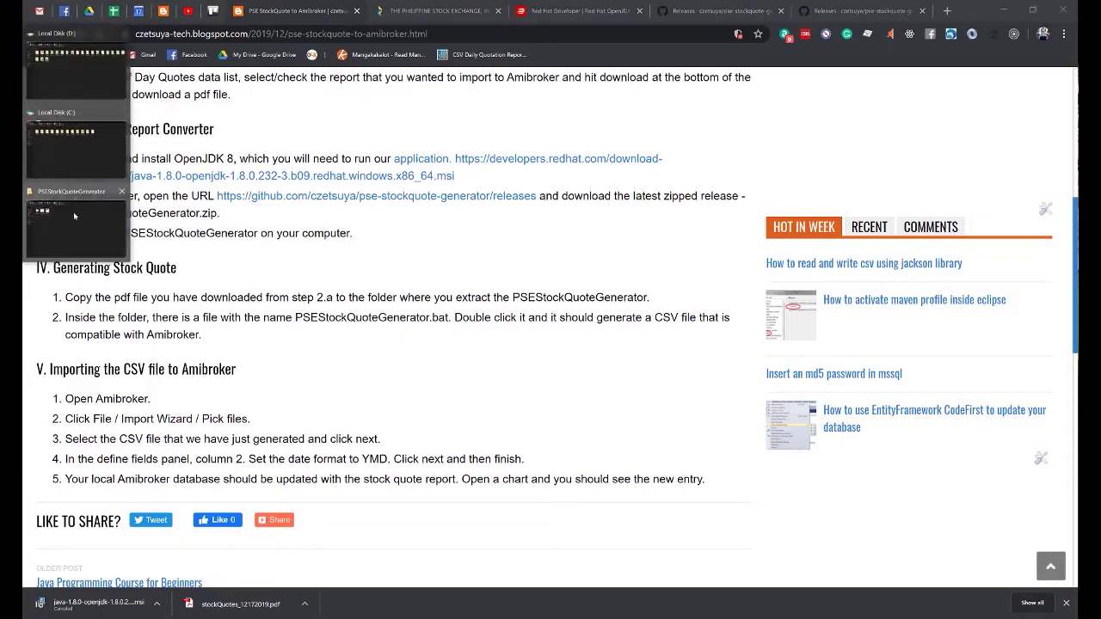
pyautogui.click(73, 212)
pyautogui.click(188, 120)
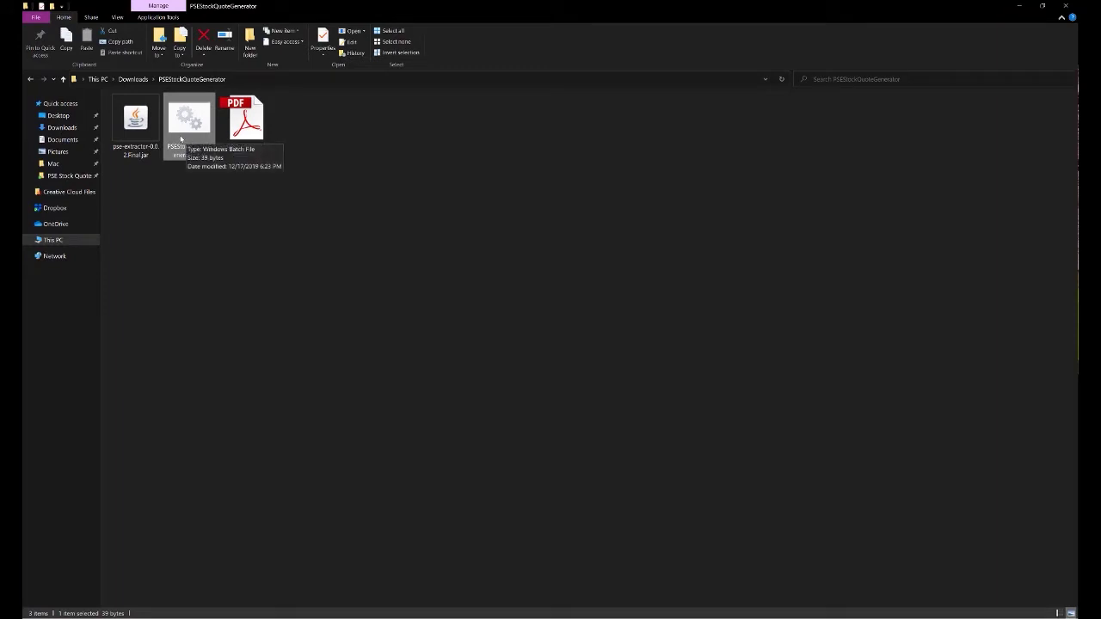
pyautogui.rightClick(180, 130)
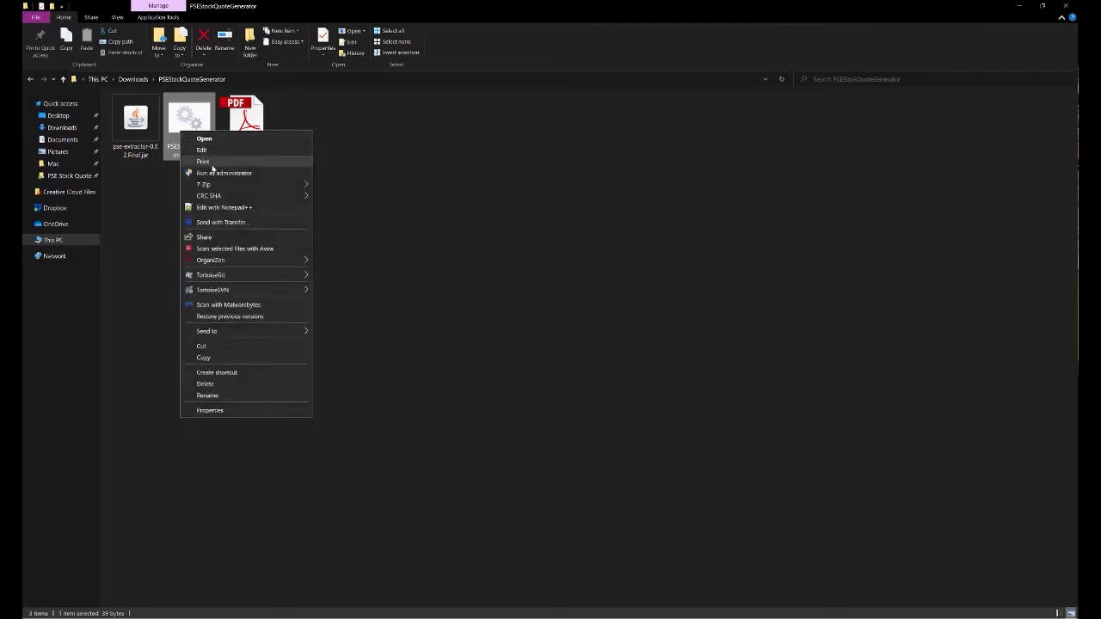
pyautogui.click(227, 209)
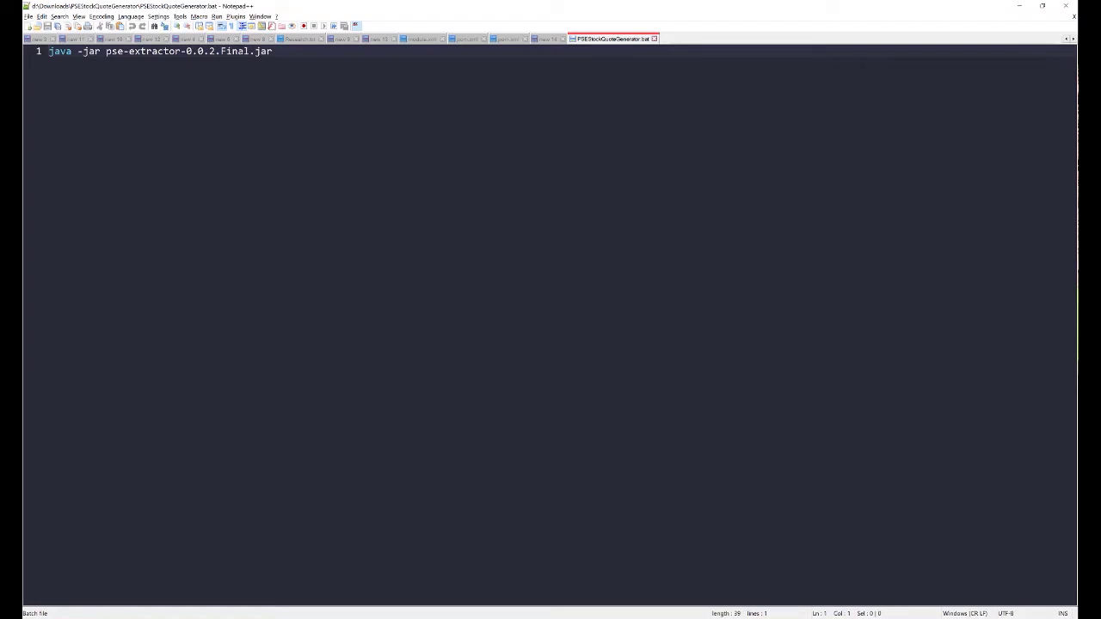
# Return to the PSEStockQuoteGenerator folder and run PSEStockQuoteGenerator.bat to generate the CSV file from the stock quote PDF.
pyautogui.moveTo(81, 238)
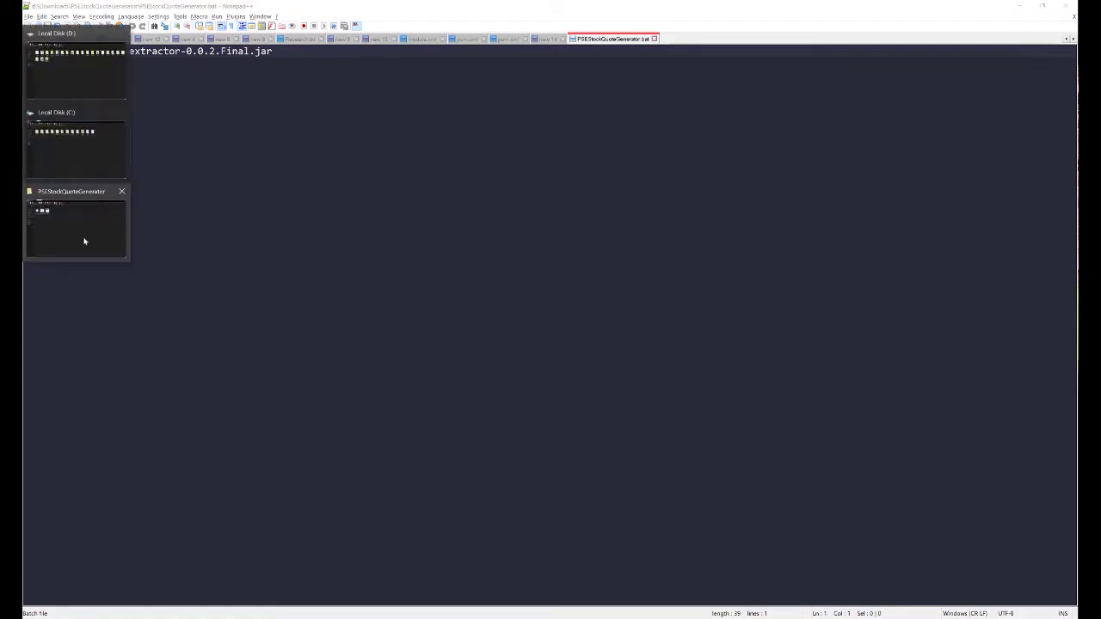
pyautogui.click(88, 216)
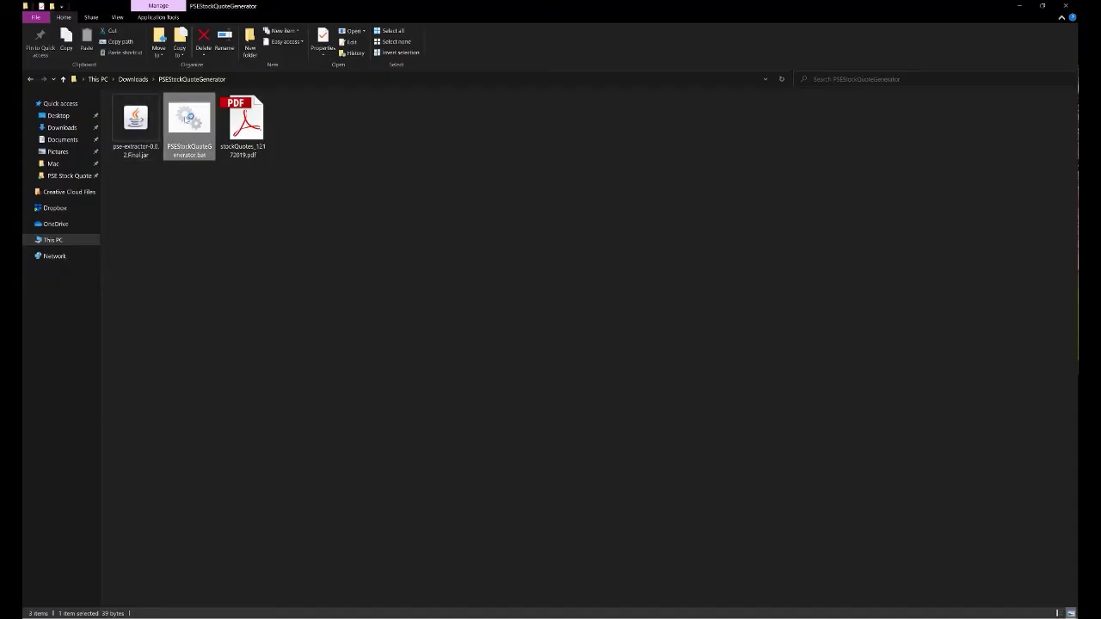
pyautogui.doubleClick(186, 118)
pyautogui.click(228, 219)
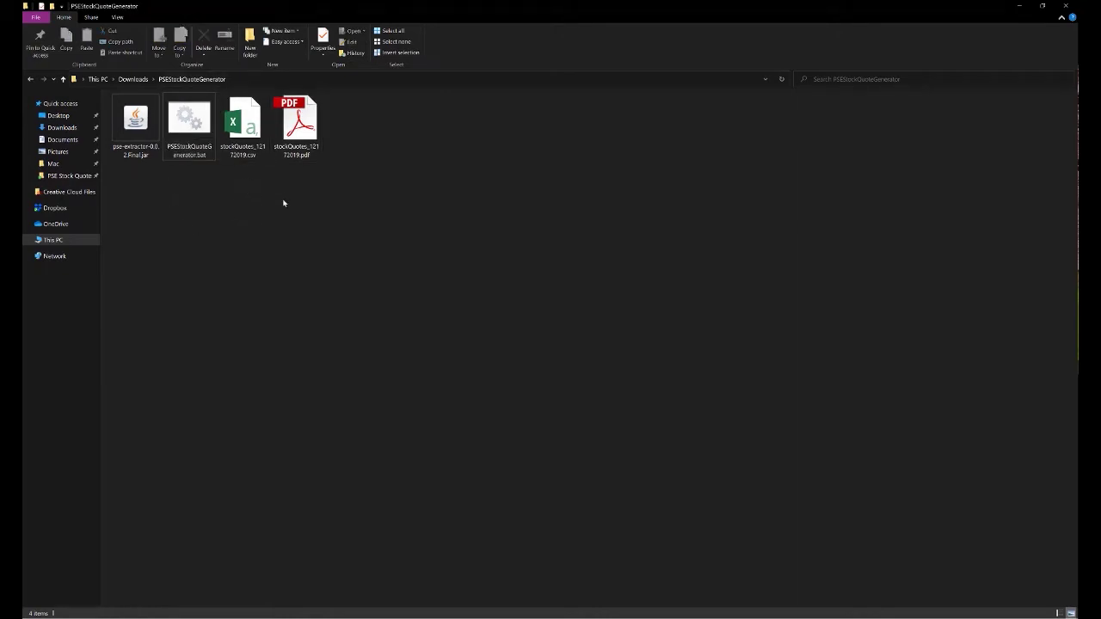
pyautogui.click(245, 138)
pyautogui.click(298, 202)
# Check the article's import instructions, switch to AmiBroker and pick stockQuotes_12172019.csv from the PSEStockQuoteGenerator folder in Downloads with the Import Wizard.
pyautogui.hotkey('alt', 'Tab')
pyautogui.scroll(-3, 299, 285)
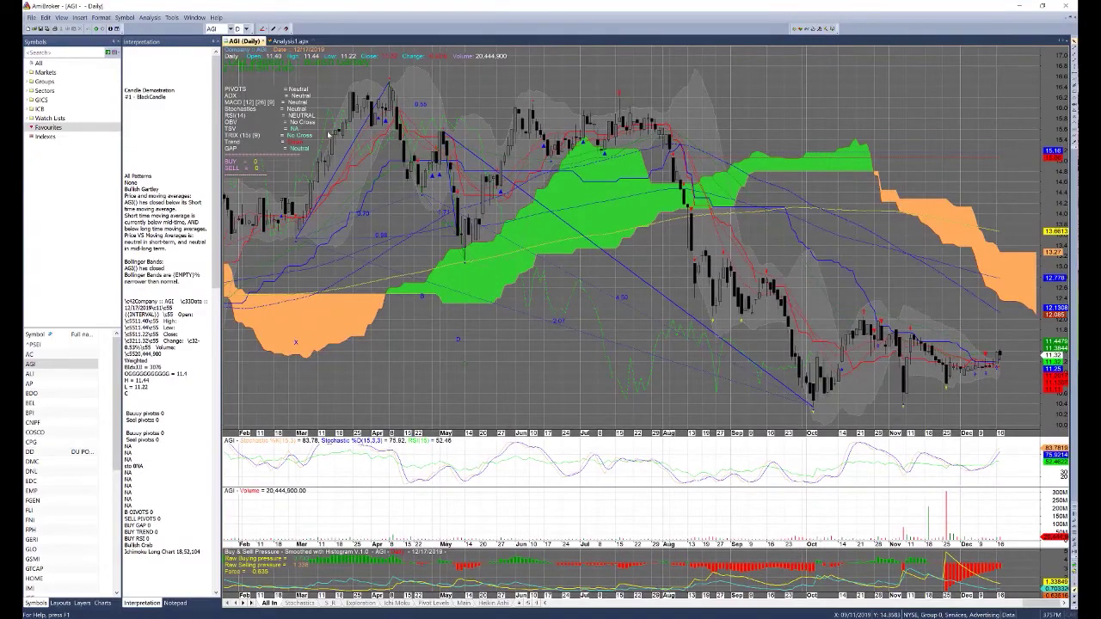
pyautogui.click(31, 17)
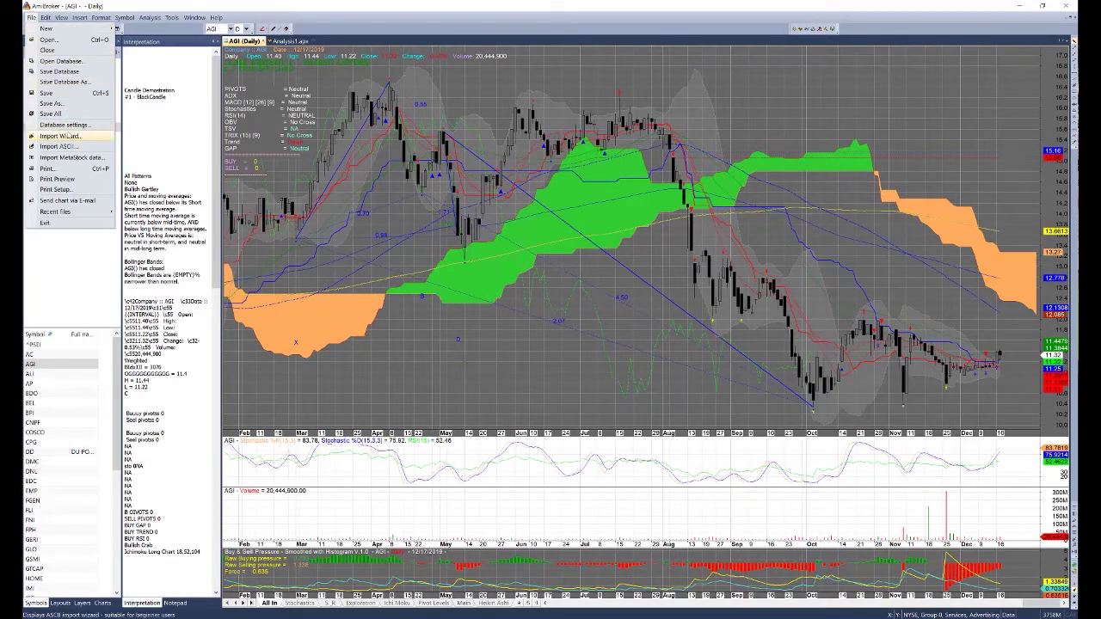
pyautogui.click(70, 129)
pyautogui.click(575, 278)
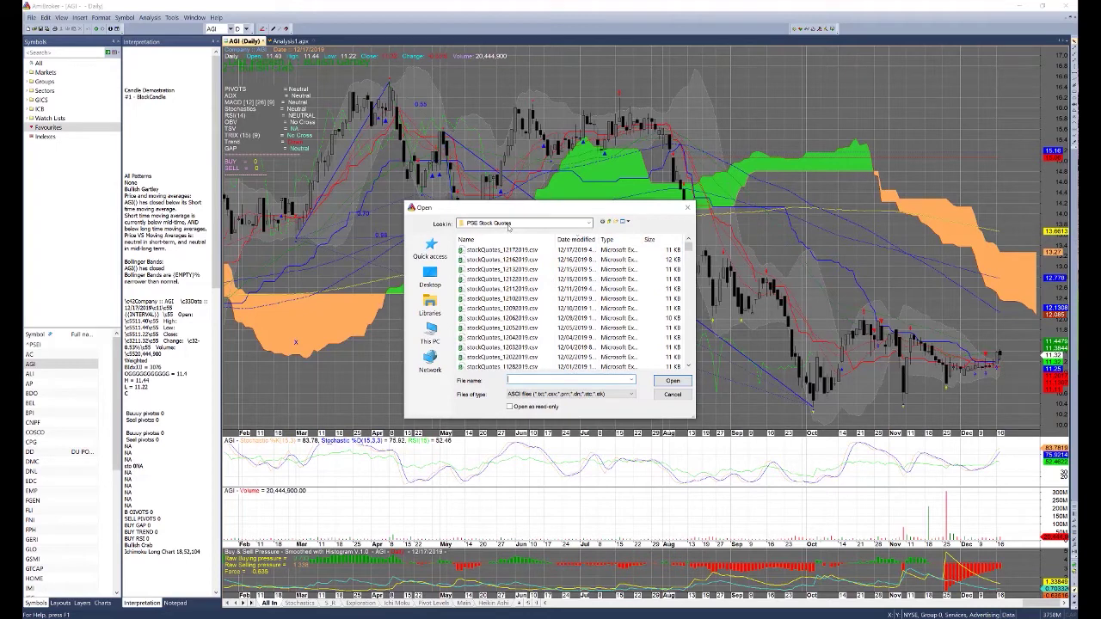
pyautogui.click(510, 225)
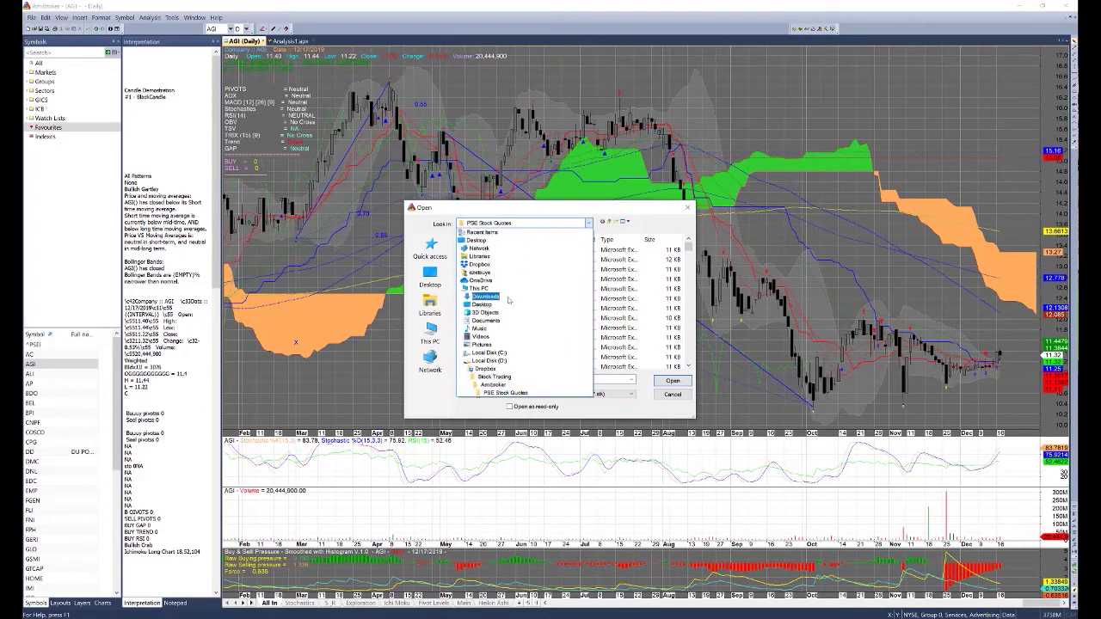
pyautogui.click(492, 297)
pyautogui.doubleClick(494, 240)
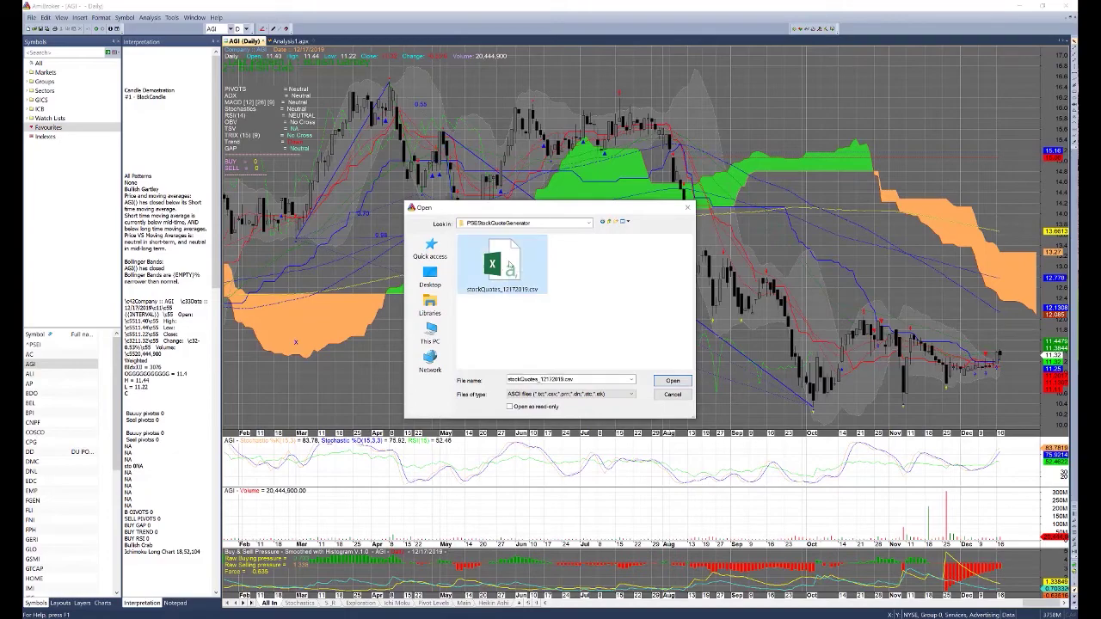
pyautogui.doubleClick(508, 265)
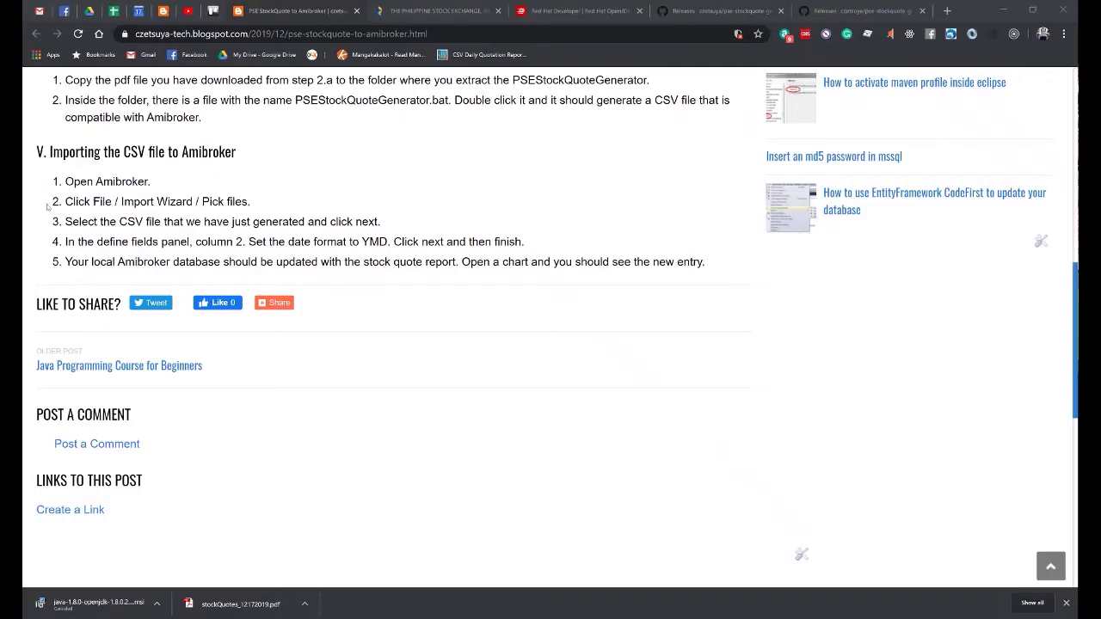
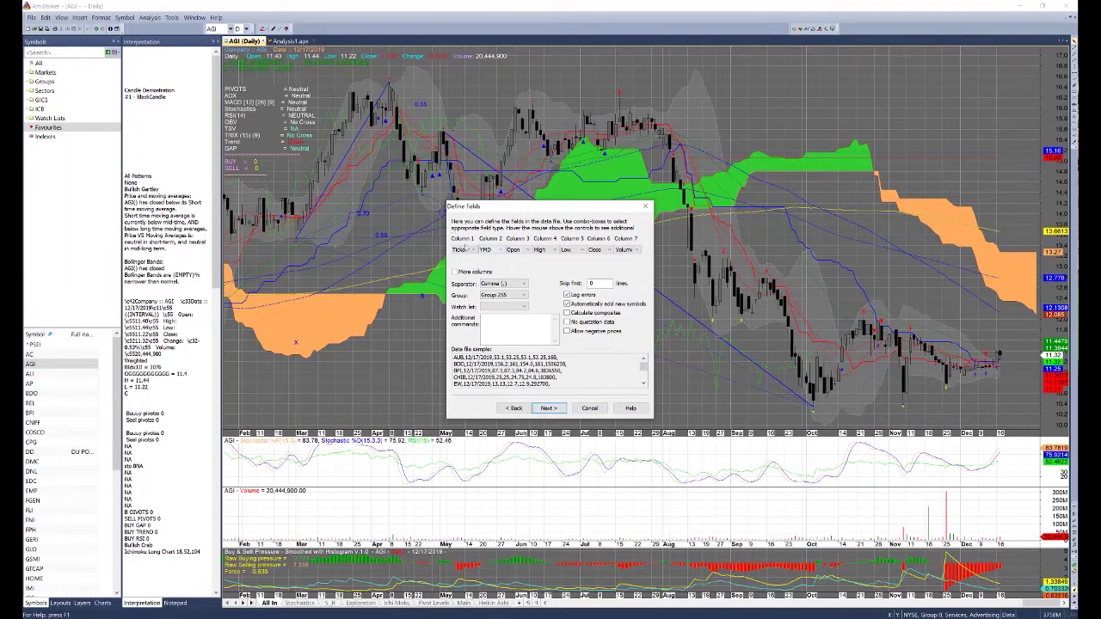
# Set the column 2 date format to MDY, check it against the article, and finish the CSV import.
pyautogui.click(490, 251)
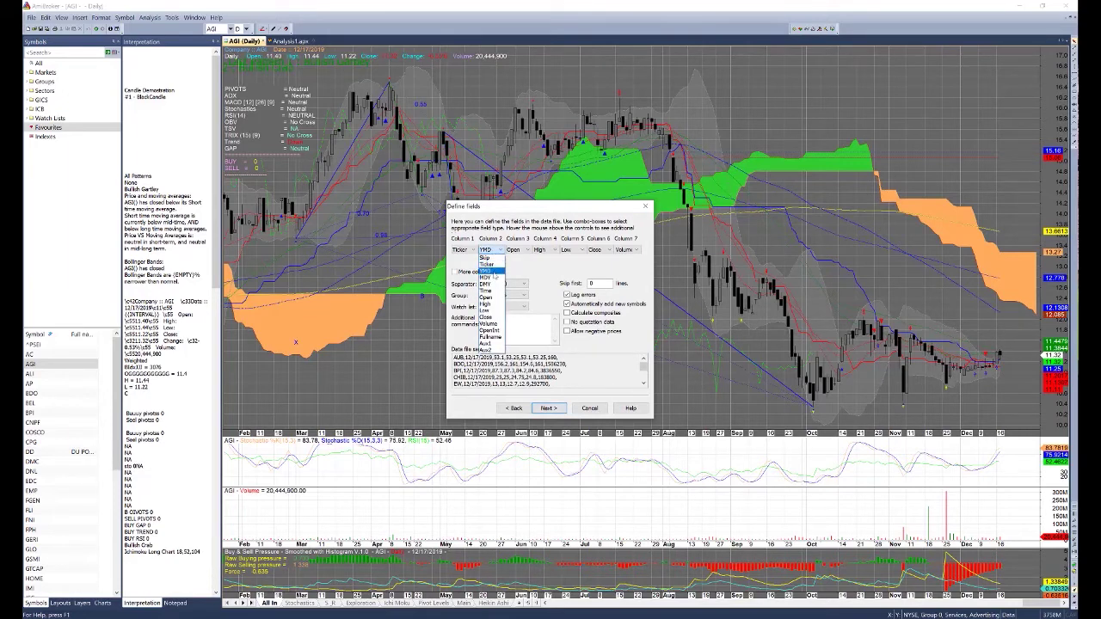
pyautogui.click(494, 278)
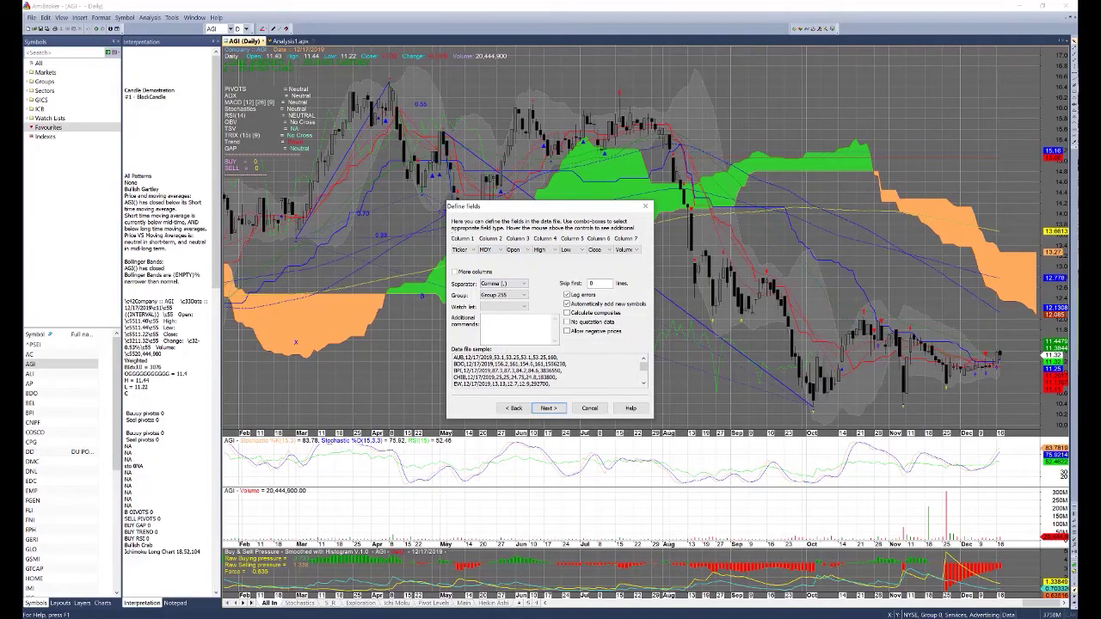
pyautogui.hotkey('alt', 'Tab')
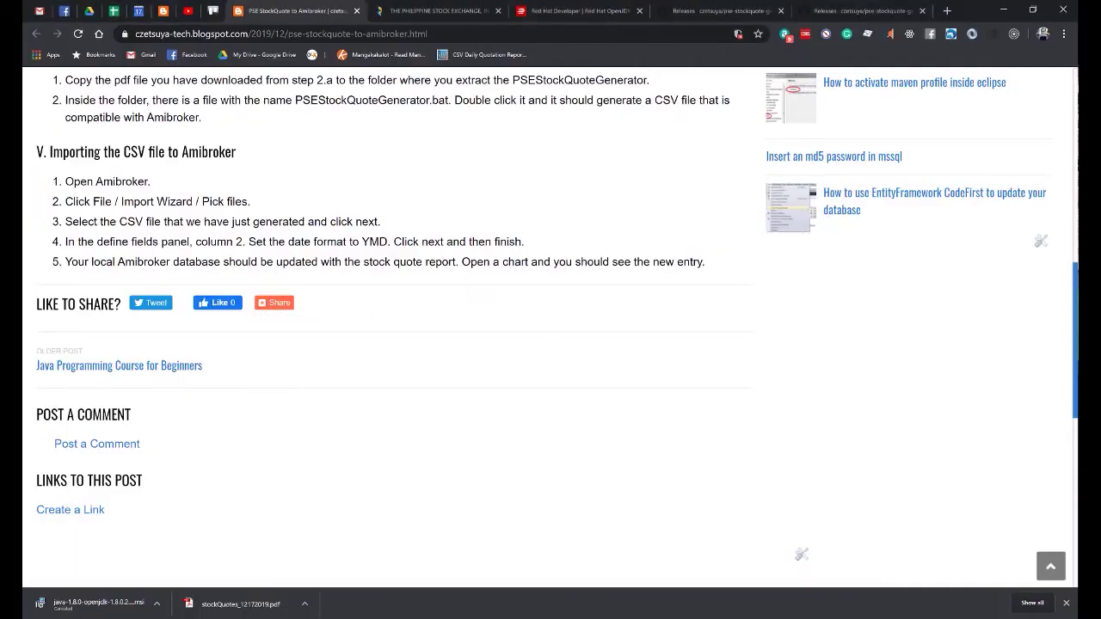
pyautogui.hotkey('alt', 'Tab')
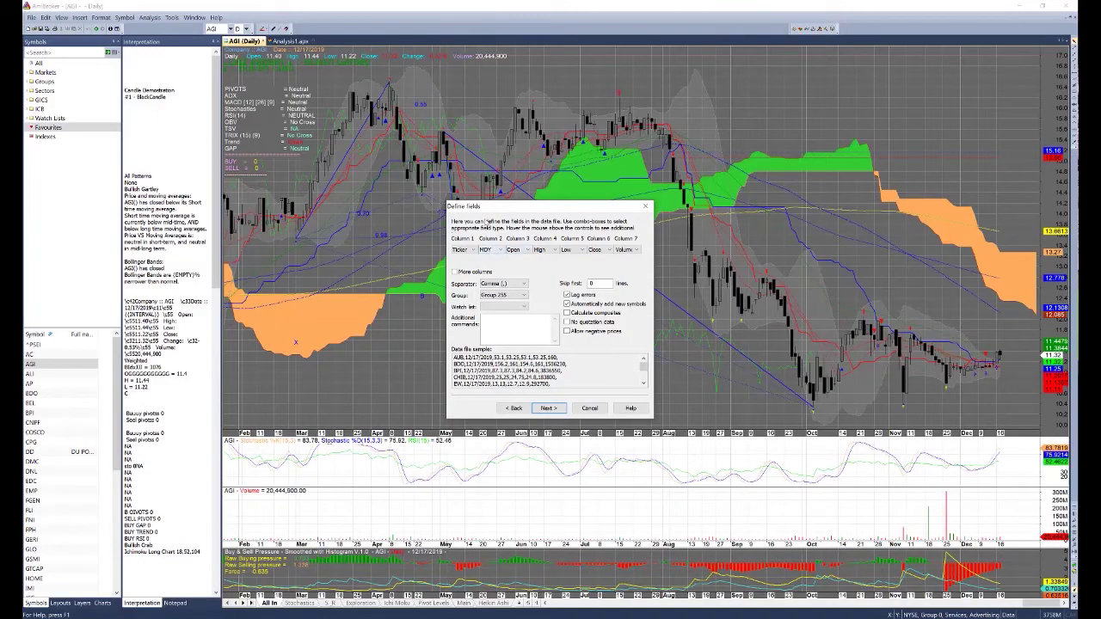
pyautogui.click(549, 407)
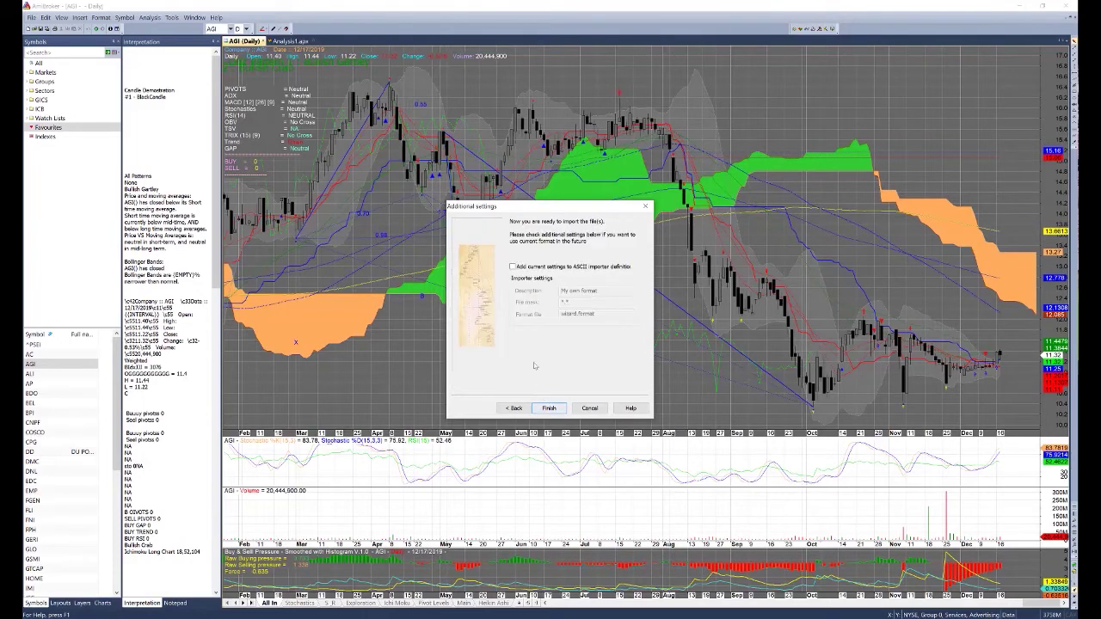
pyautogui.click(554, 409)
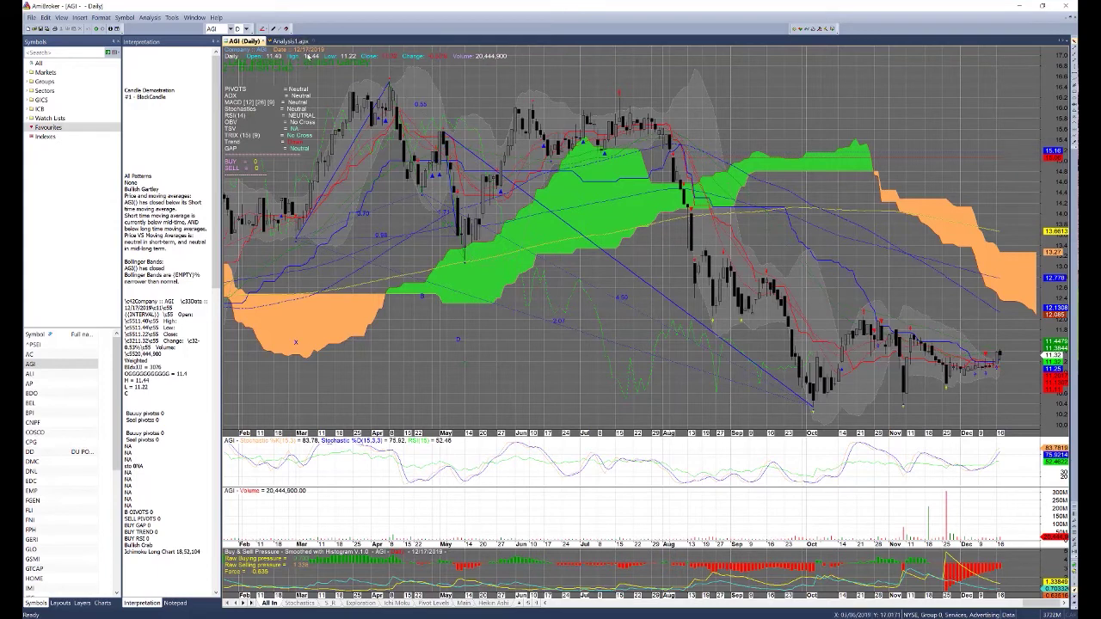
# Examine the latest bar of the AGI chart, then open stockQuotes_12172019.pdf from the PSEStockQuoteGenerator folder in File Explorer.
pyautogui.click(999, 350)
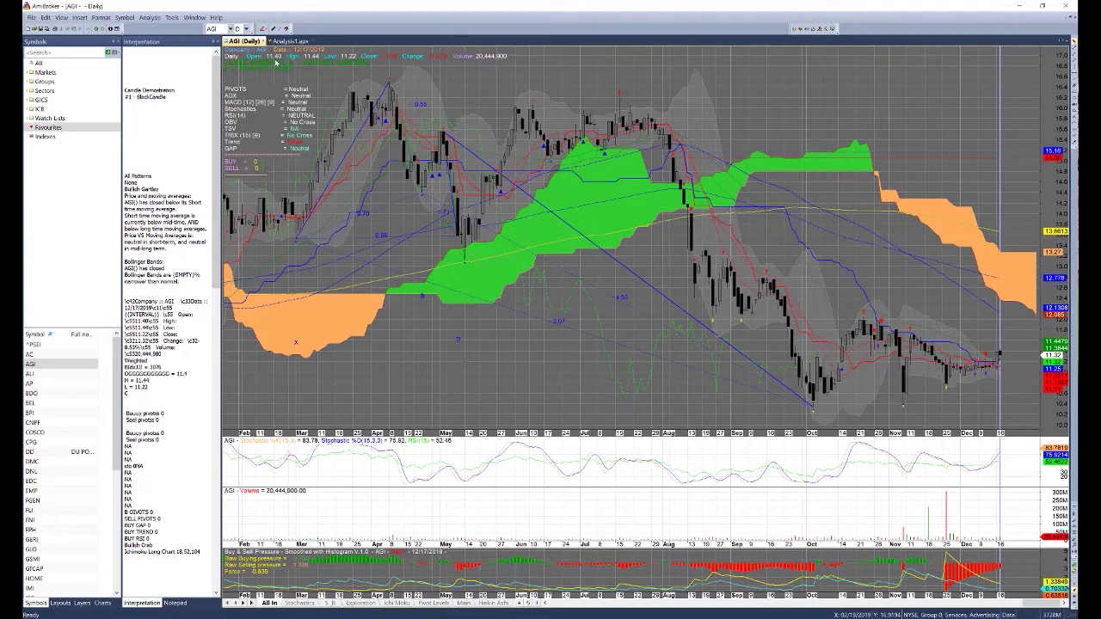
pyautogui.moveTo(276, 63)
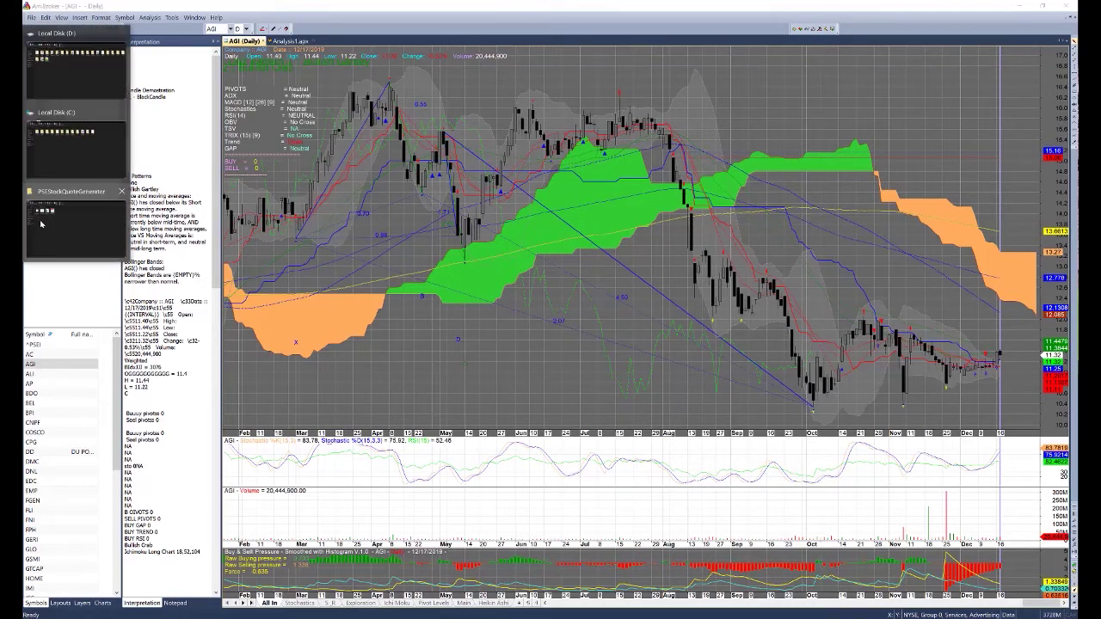
pyautogui.hotkey('alt', 'Tab')
pyautogui.click(299, 129)
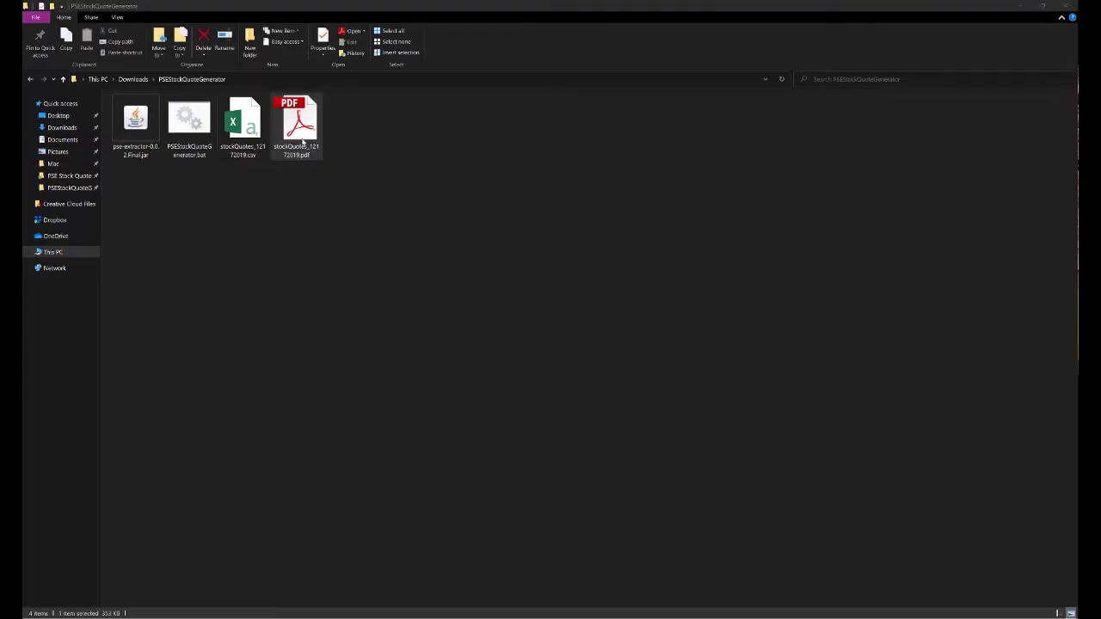
pyautogui.doubleClick(301, 142)
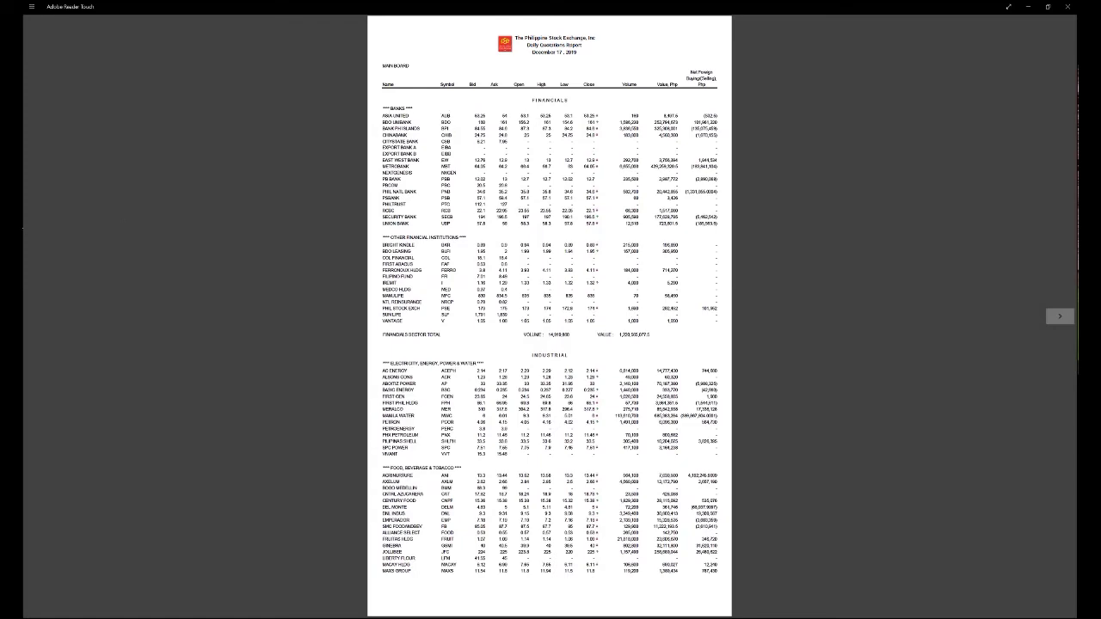
# Display the AUB chart in AmiBroker and compare its open, high, low, close and volume with the AUB row in the PDF report.
pyautogui.hotkey('alt', 'Tab')
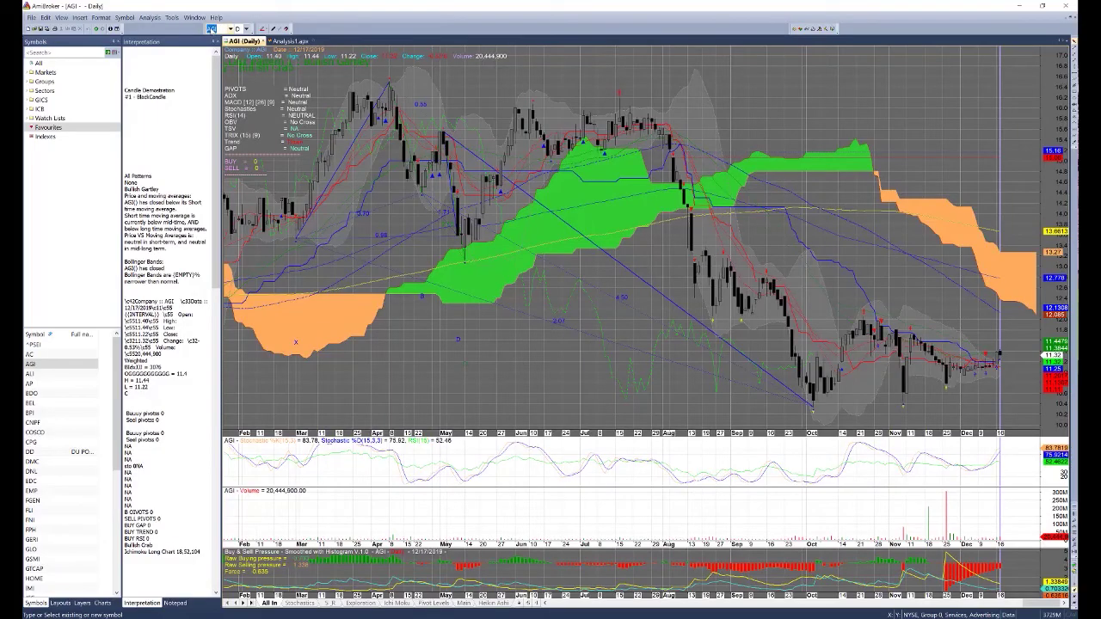
pyautogui.click(210, 29)
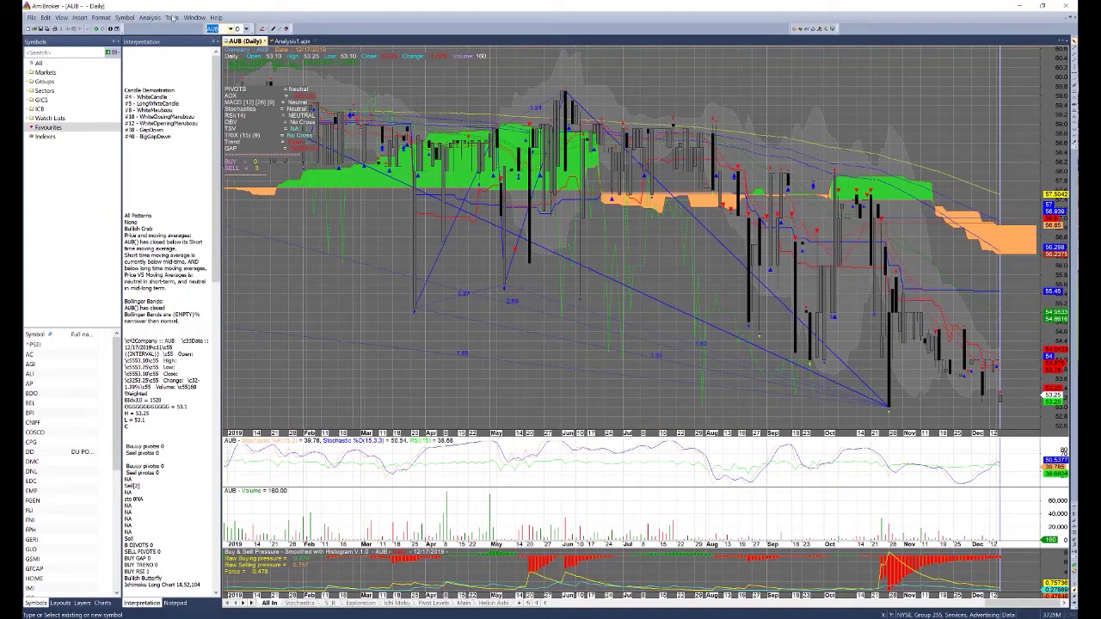
pyautogui.hotkey('alt', 'Tab')
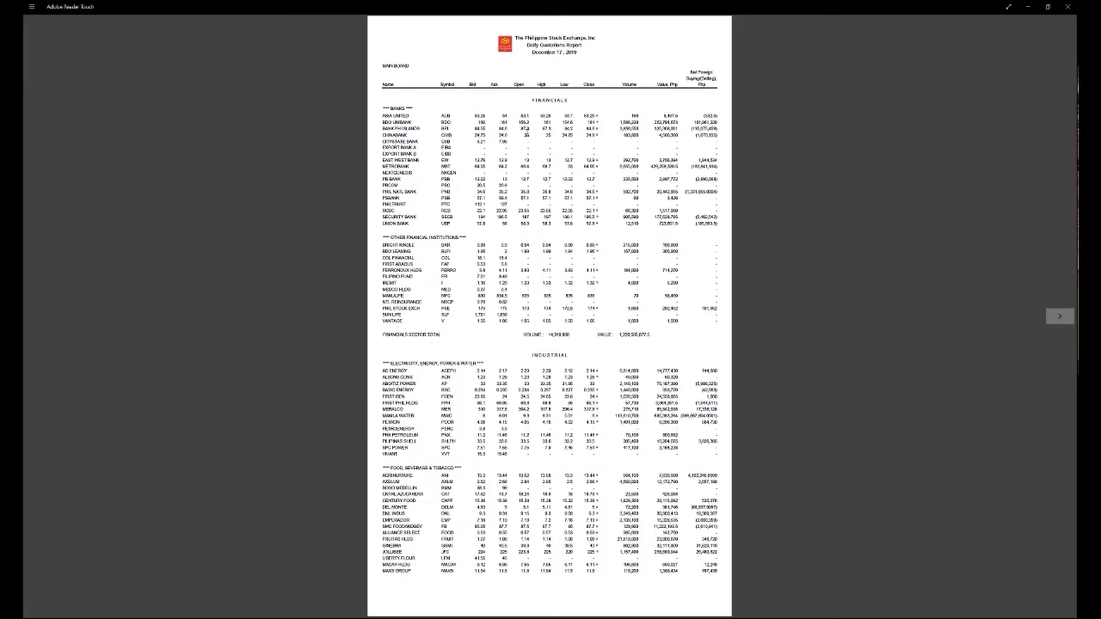
pyautogui.hotkey('alt', 'Tab')
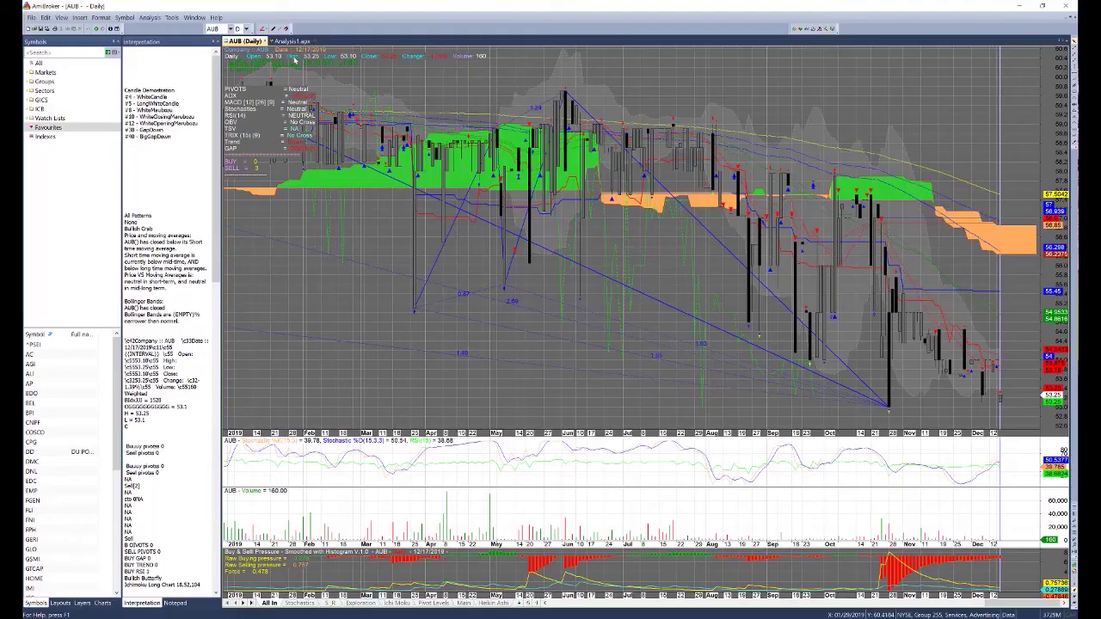
pyautogui.hotkey('alt', 'Tab')
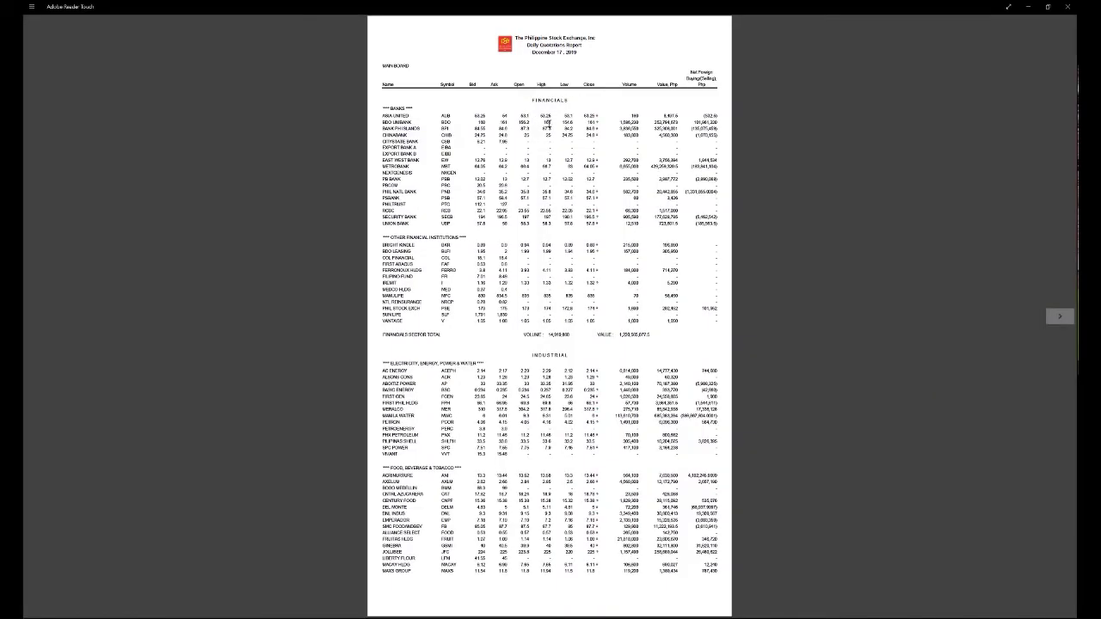
pyautogui.hotkey('alt', 'Tab')
pyautogui.hotkey('alt', 'Tab')
pyautogui.hotkey('alt', 'Tab')
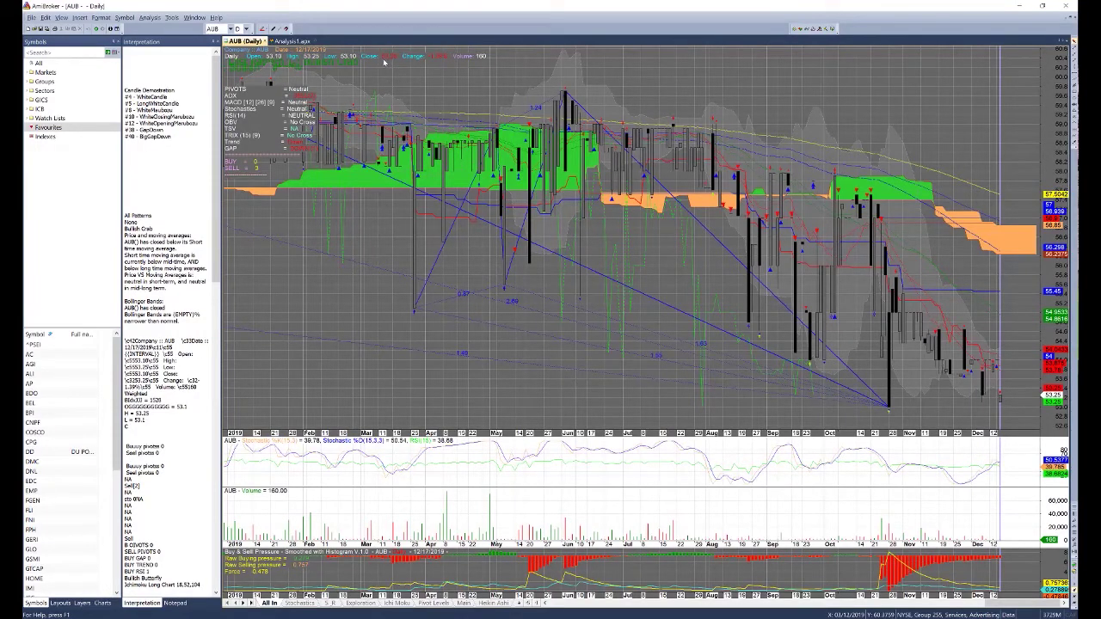
pyautogui.hotkey('alt', 'Tab')
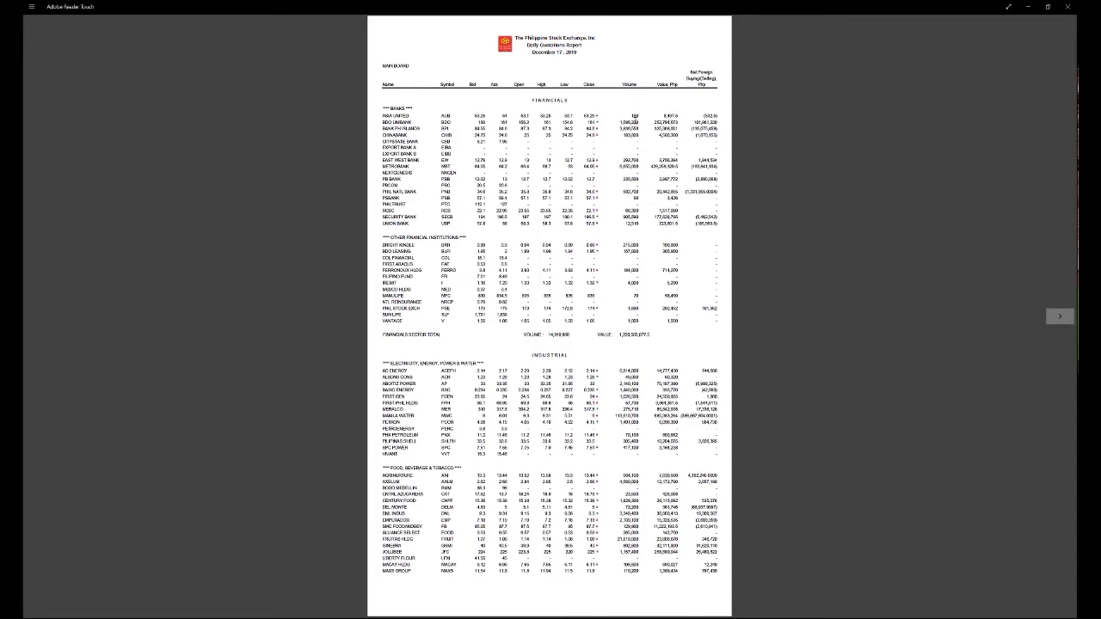
pyautogui.hotkey('alt', 'Tab')
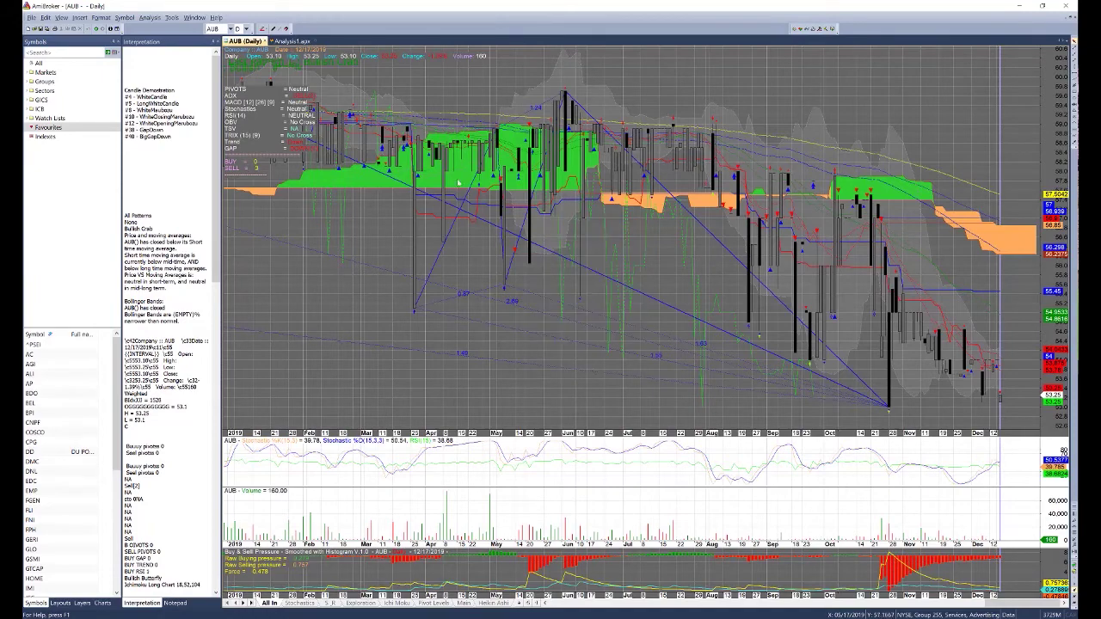
pyautogui.hotkey('alt', 'Tab')
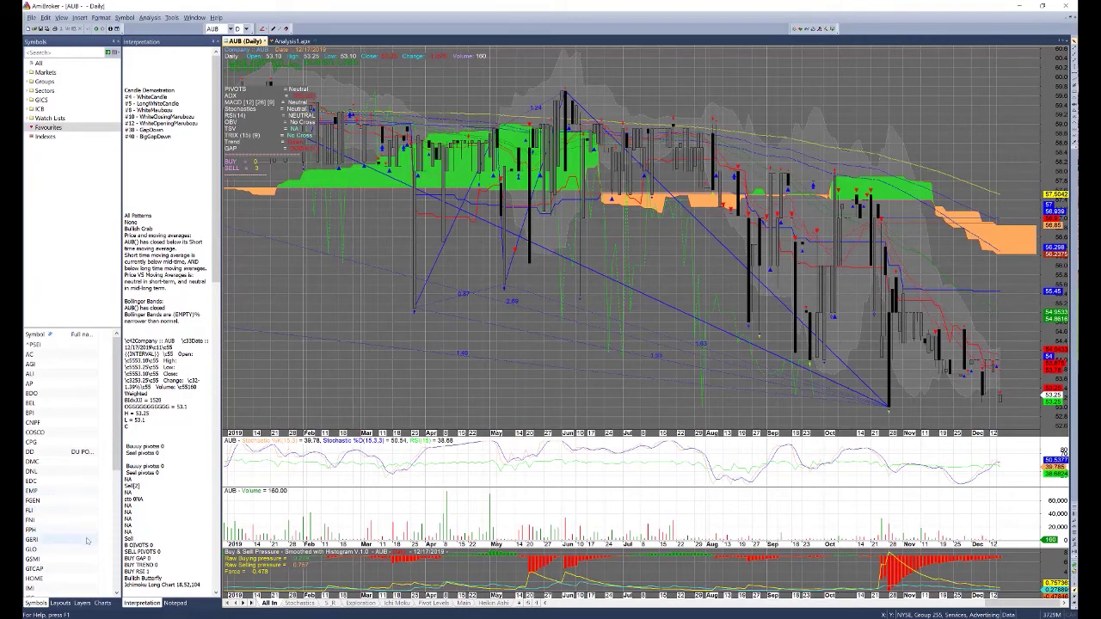
# Find MPI in the Favourites symbol list and display its daily chart to examine the latest entry.
pyautogui.scroll(-3, 73, 516)
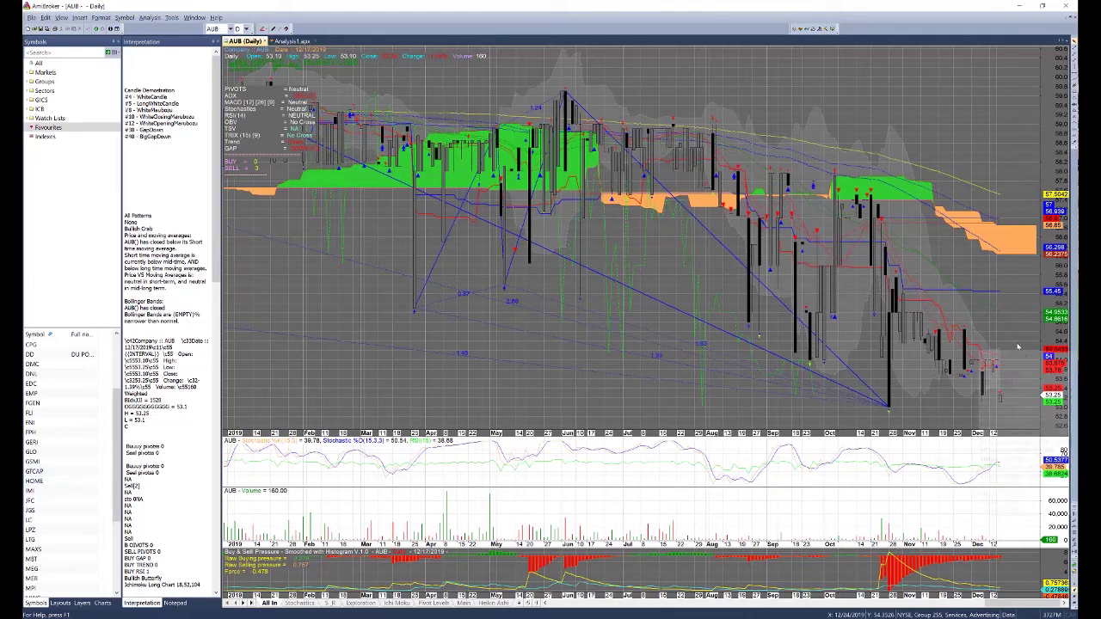
pyautogui.scroll(-3, 79, 519)
pyautogui.click(79, 490)
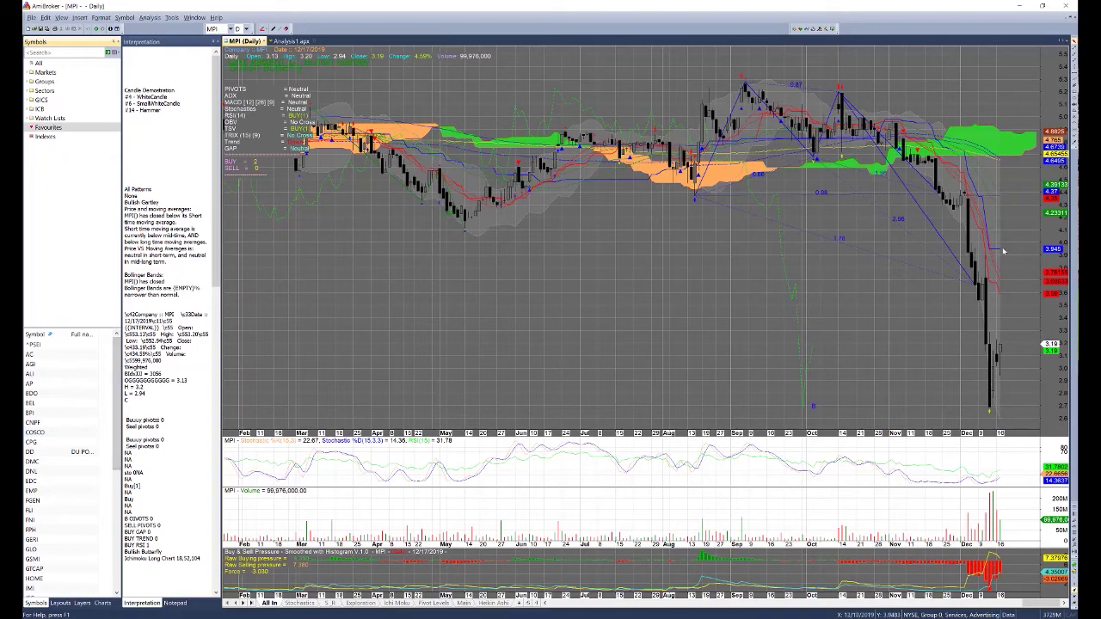
# Examine the MPI chart's bars for 10/03/2019 and 10/15/2019, then return the readout to the latest bar.
pyautogui.moveTo(1014, 243)
pyautogui.click(815, 148)
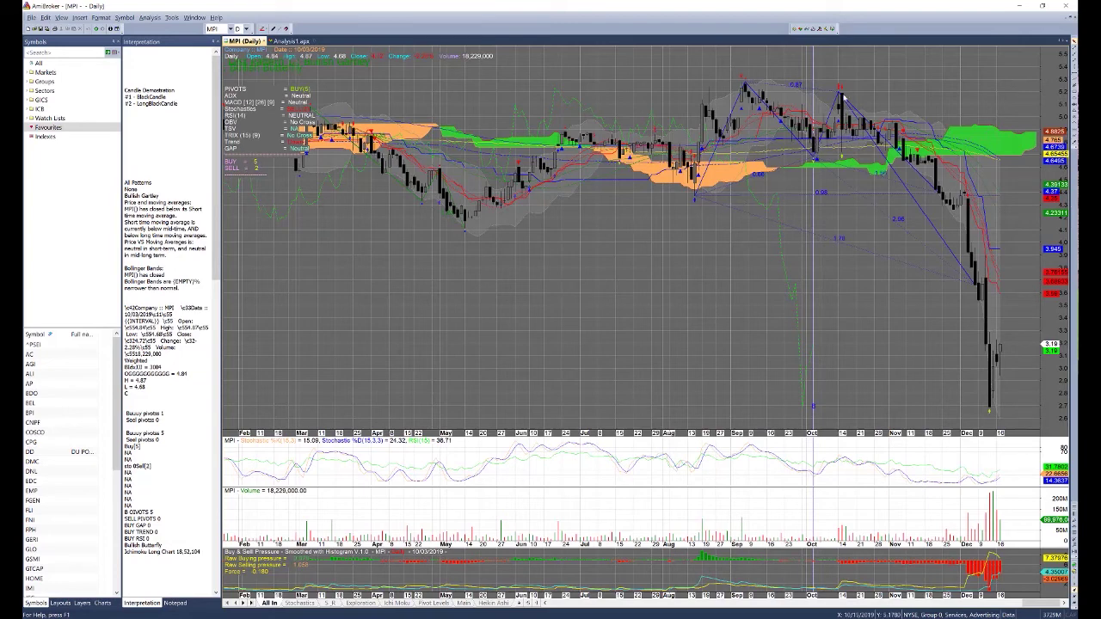
pyautogui.click(841, 98)
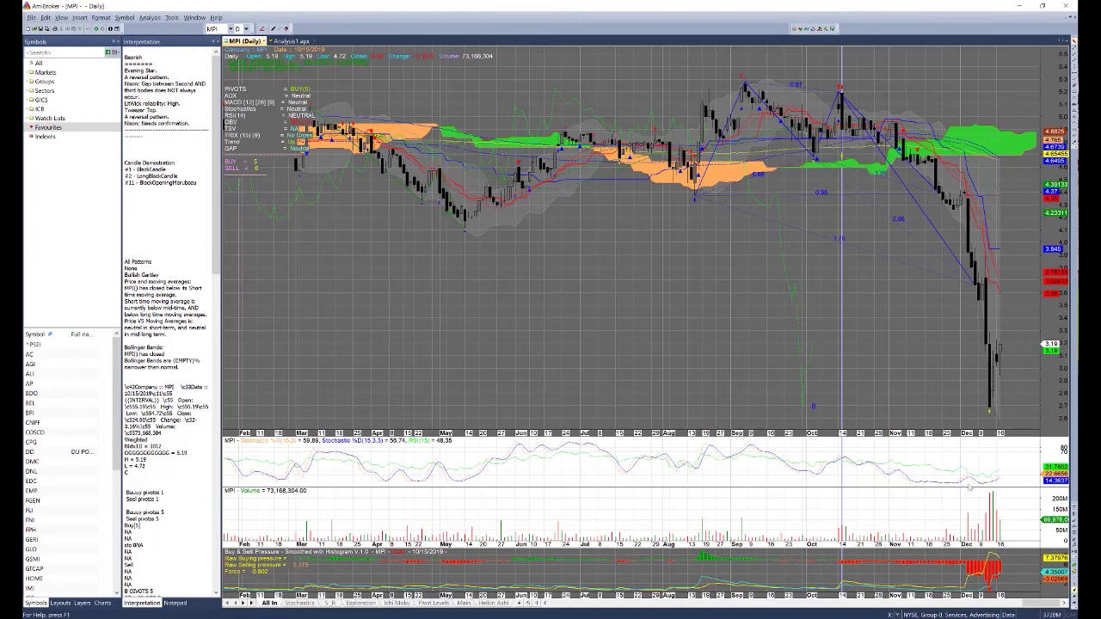
pyautogui.click(1018, 455)
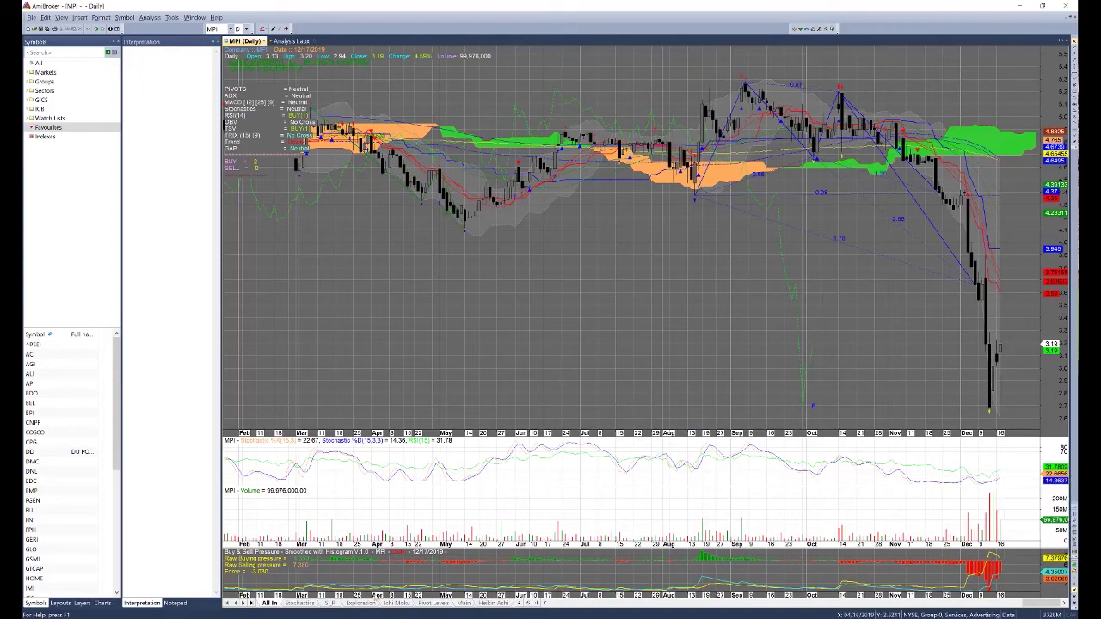
# View the MPI chart in the Stochastics, S_R, Exploration, Ichi Moku, Pivot Levels and Main chart sheets.
pyautogui.click(299, 604)
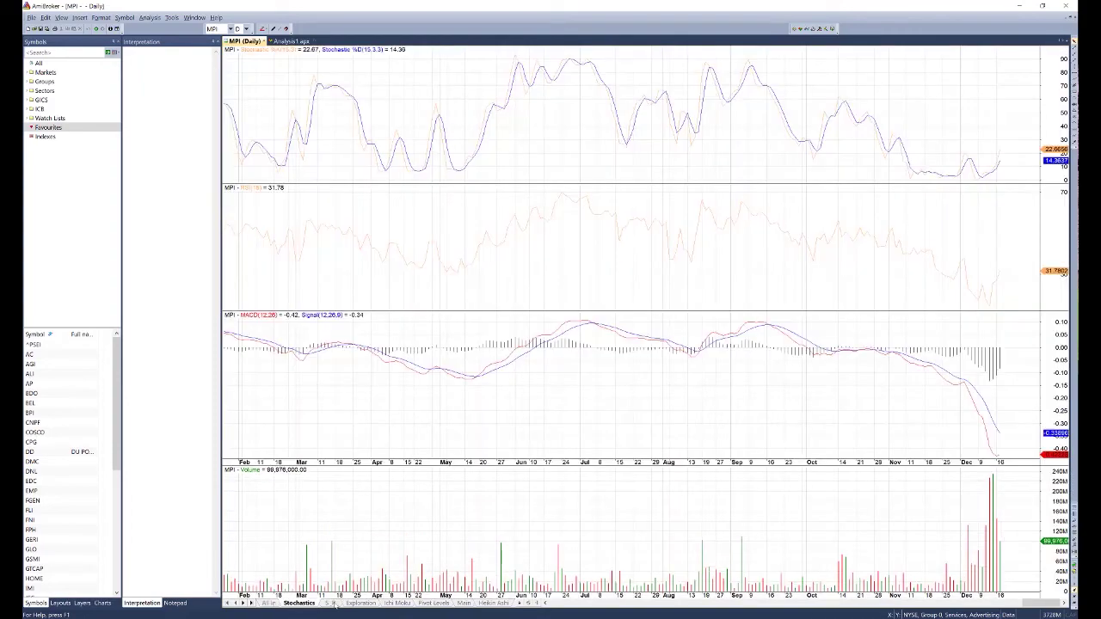
pyautogui.click(331, 604)
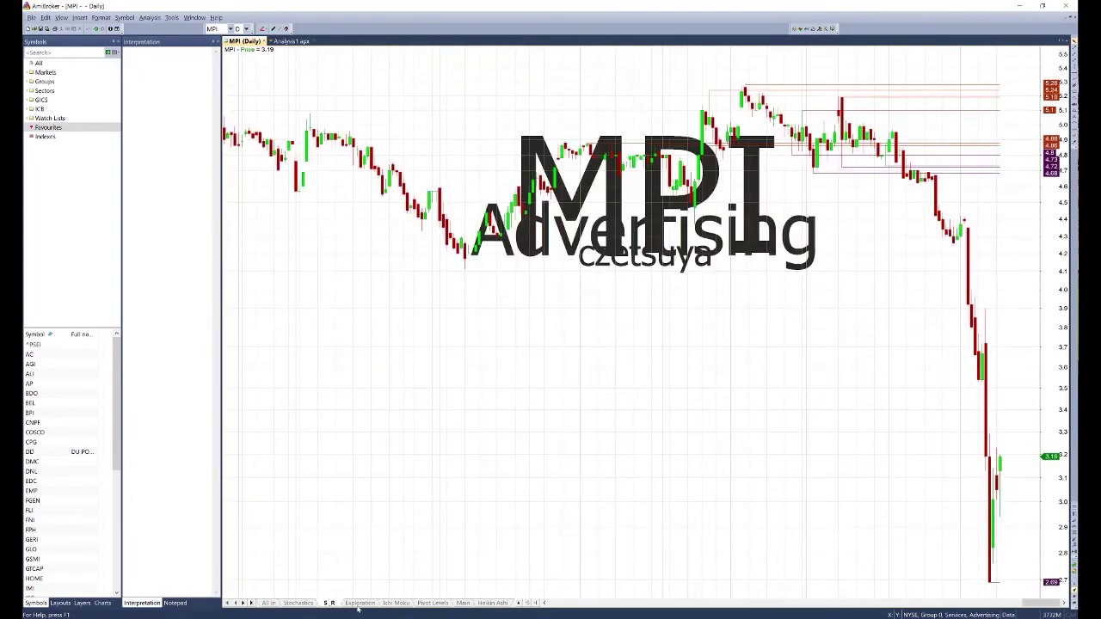
pyautogui.click(360, 604)
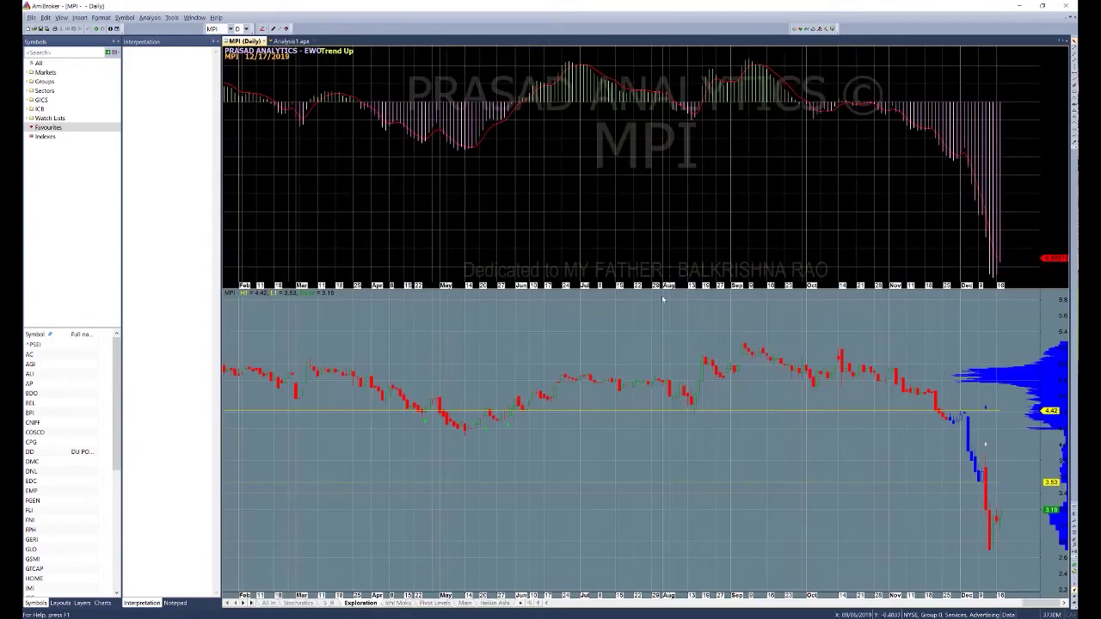
pyautogui.click(396, 603)
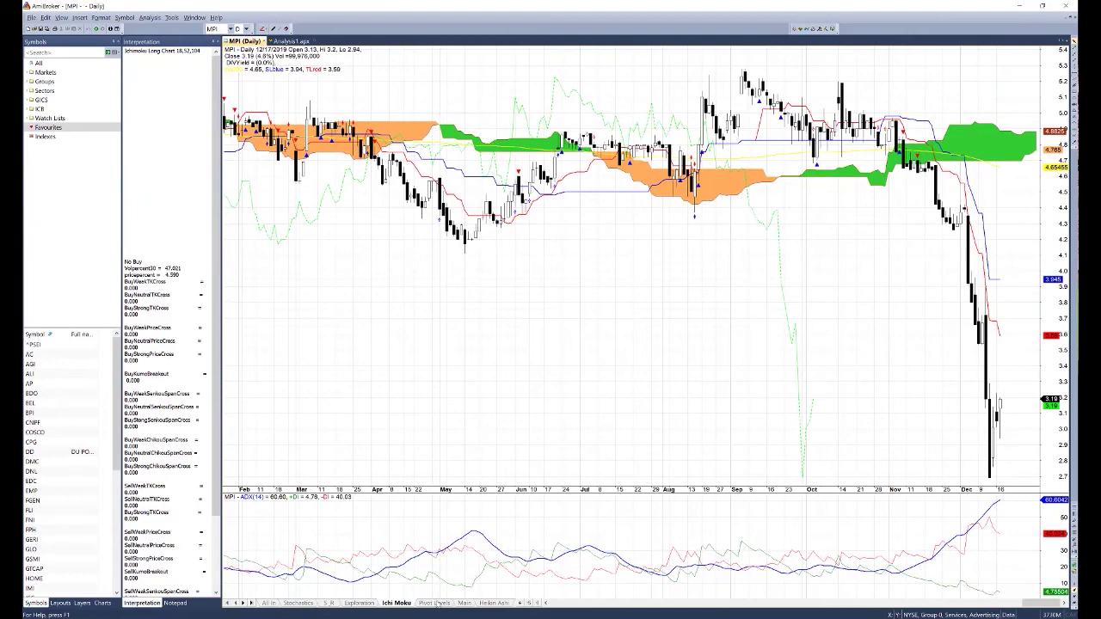
pyautogui.click(435, 603)
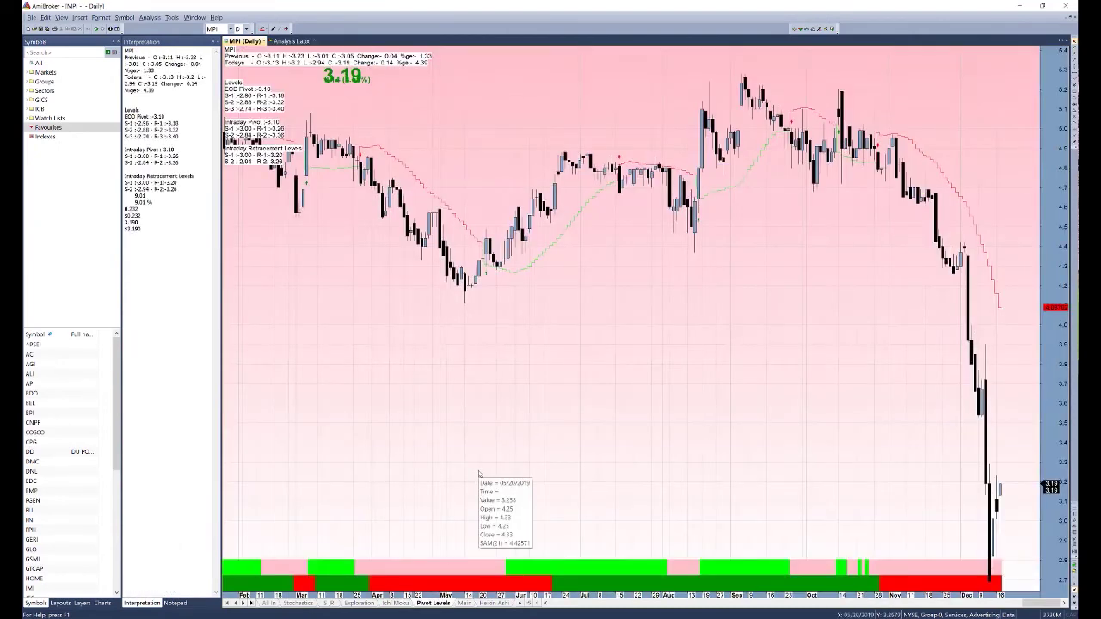
pyautogui.click(462, 603)
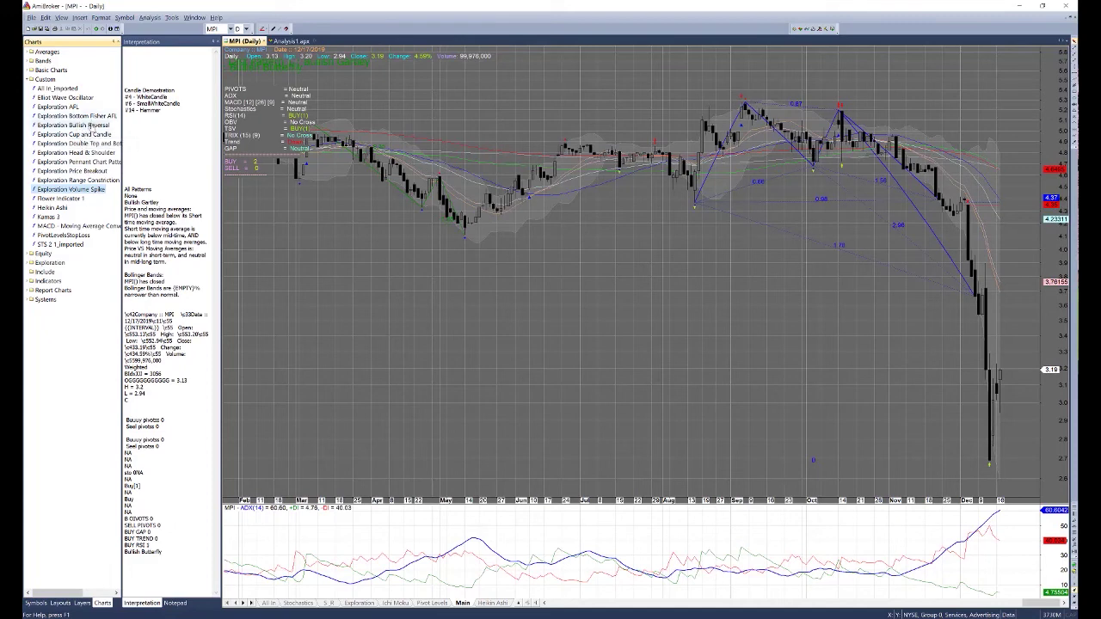
# Run the Exploration Bottom Fisher AFL on all symbols, sort the results by newest date and widen the Date/Time column.
pyautogui.rightClick(91, 118)
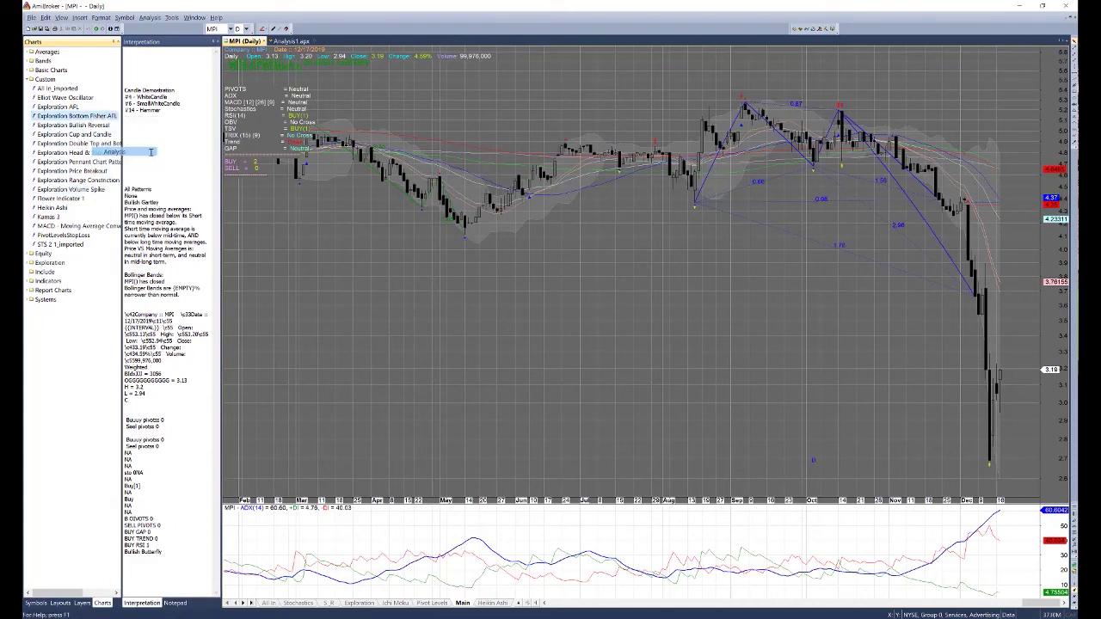
pyautogui.click(292, 68)
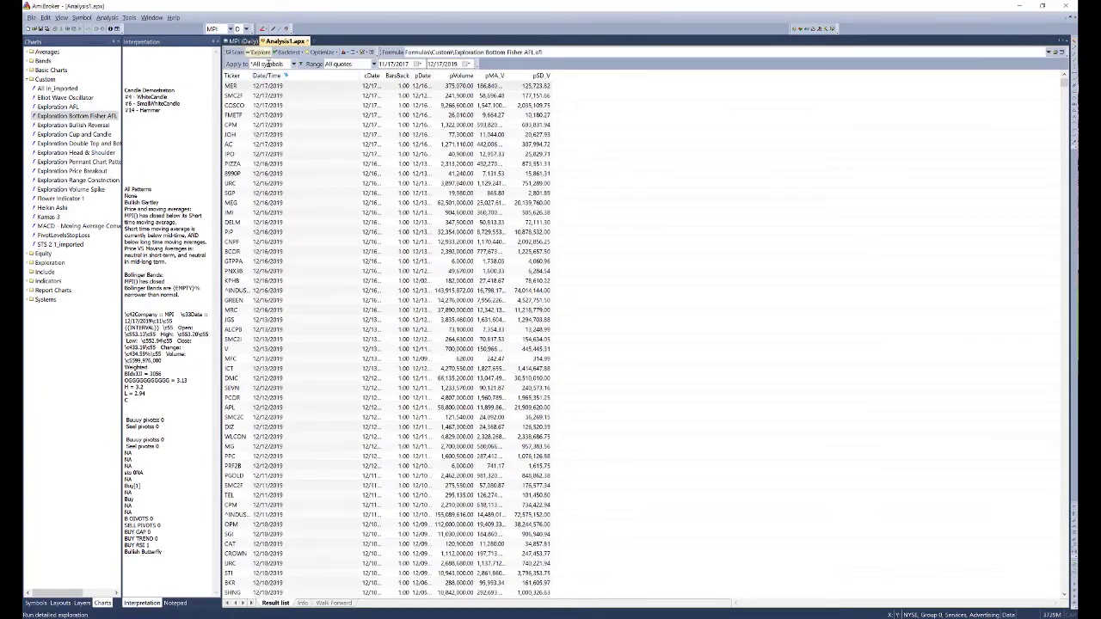
pyautogui.click(260, 52)
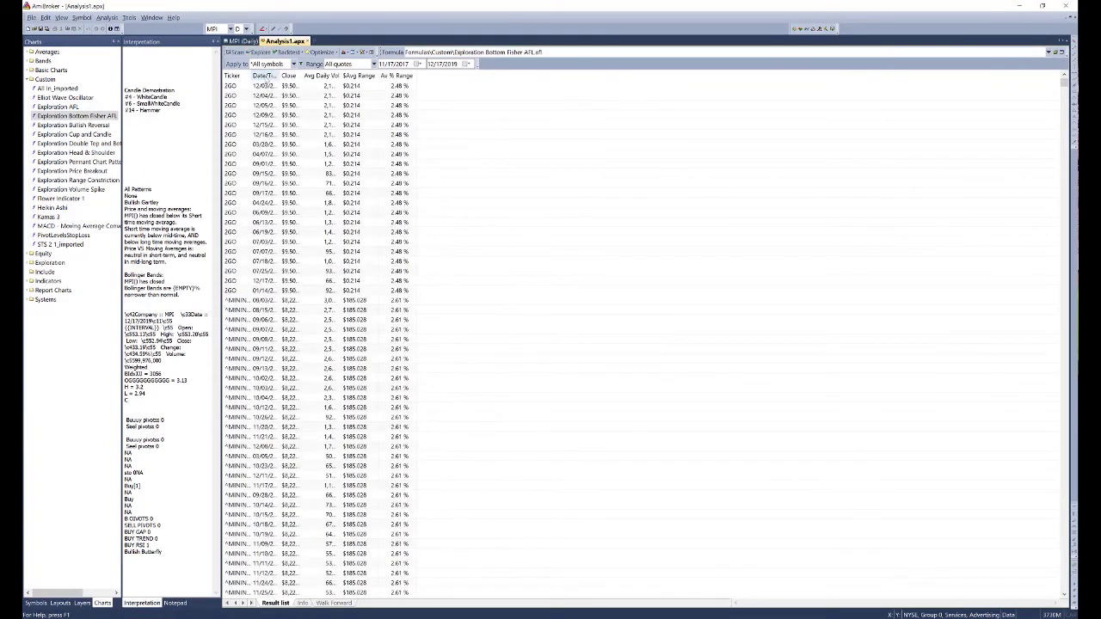
pyautogui.click(274, 76)
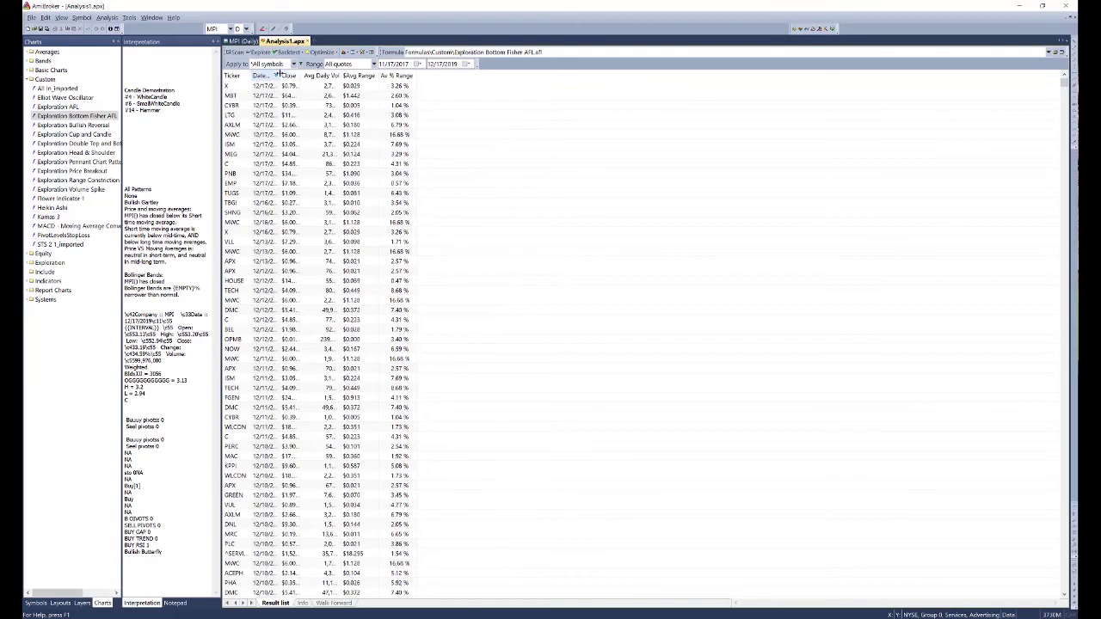
pyautogui.moveTo(279, 75); pyautogui.dragTo(362, 77)
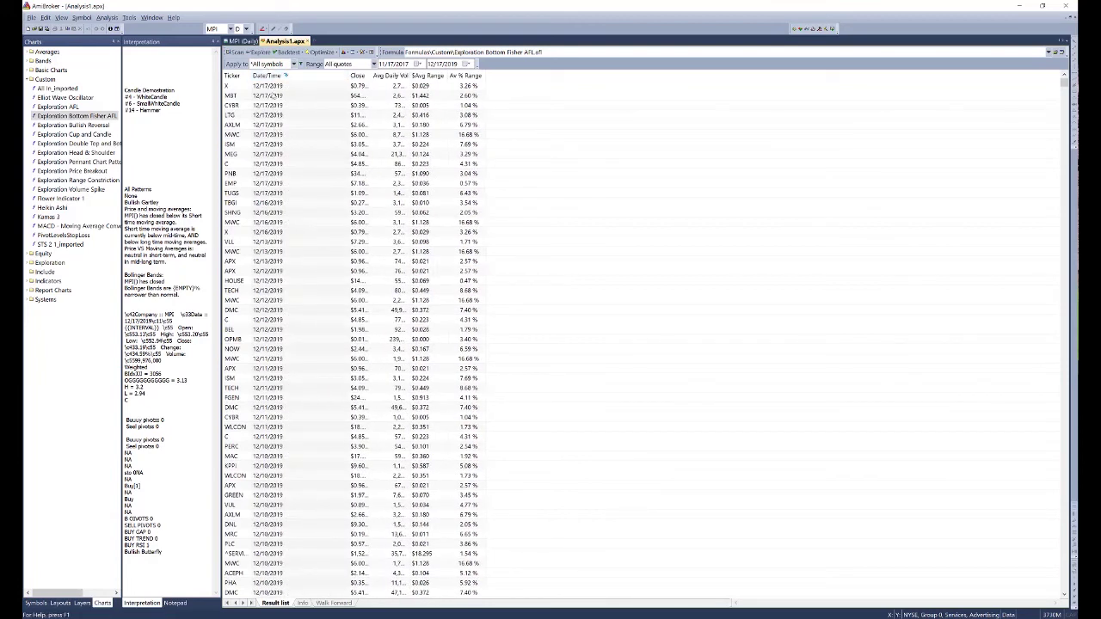
# Open the MWC chart from its 12/17/2019 exploration result and examine it in the All In chart sheet.
pyautogui.click(273, 96)
pyautogui.doubleClick(271, 134)
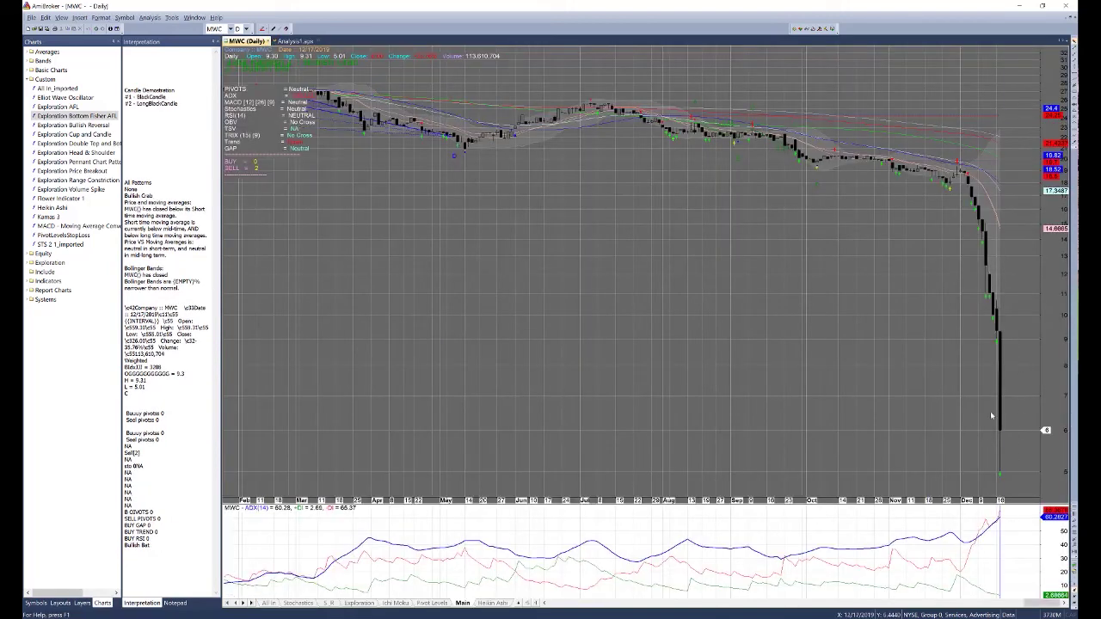
pyautogui.click(269, 603)
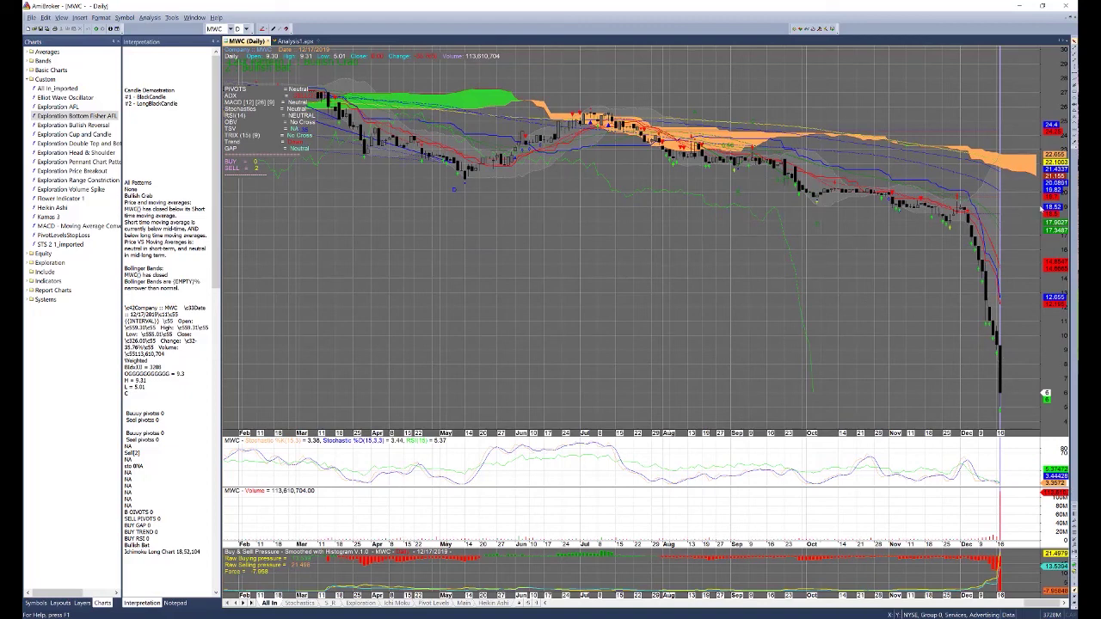
pyautogui.moveTo(1041, 208)
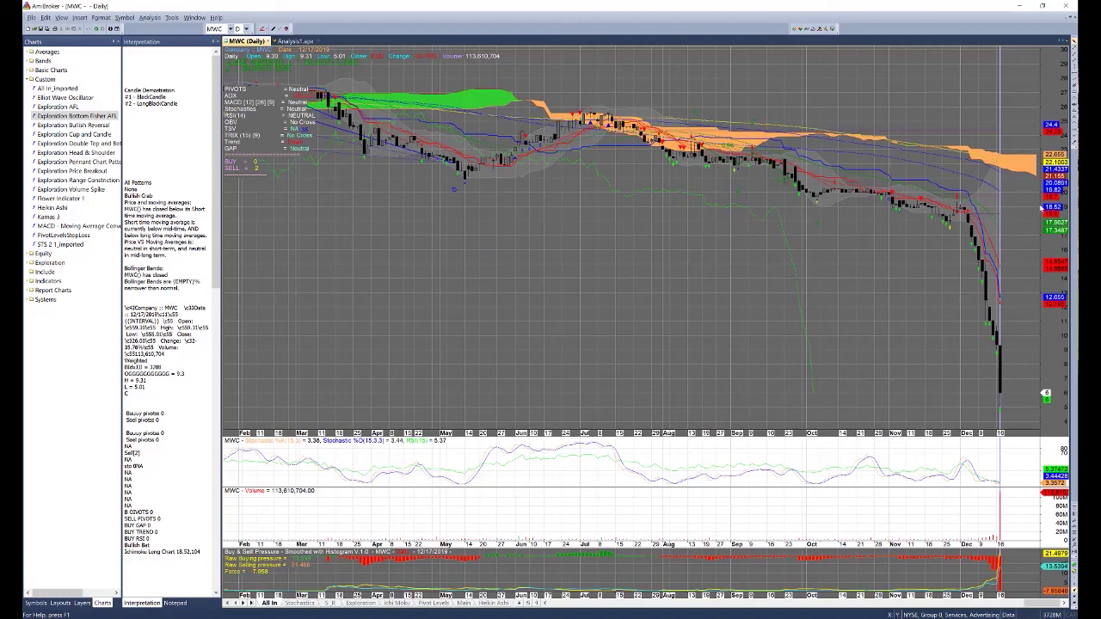